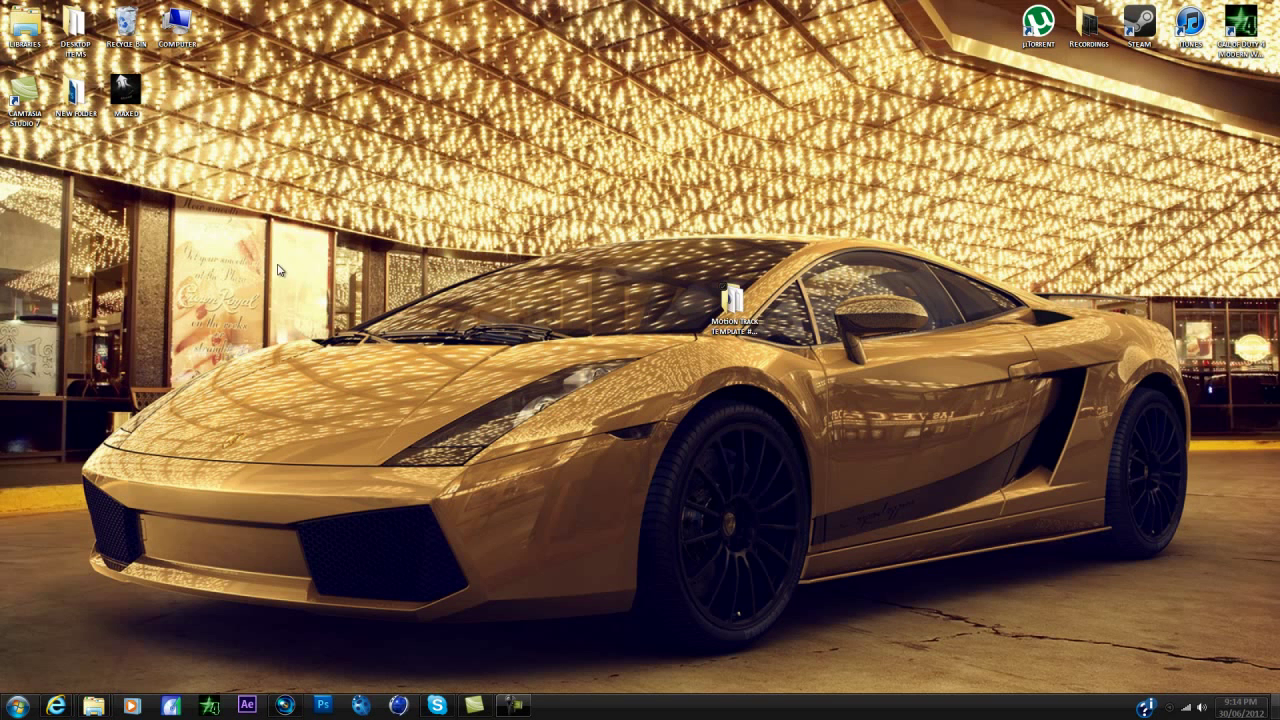
- Select the Motion Track Template # 15 folder on the Desktop
{"action": "left_click", "coordinate": [758, 335]}
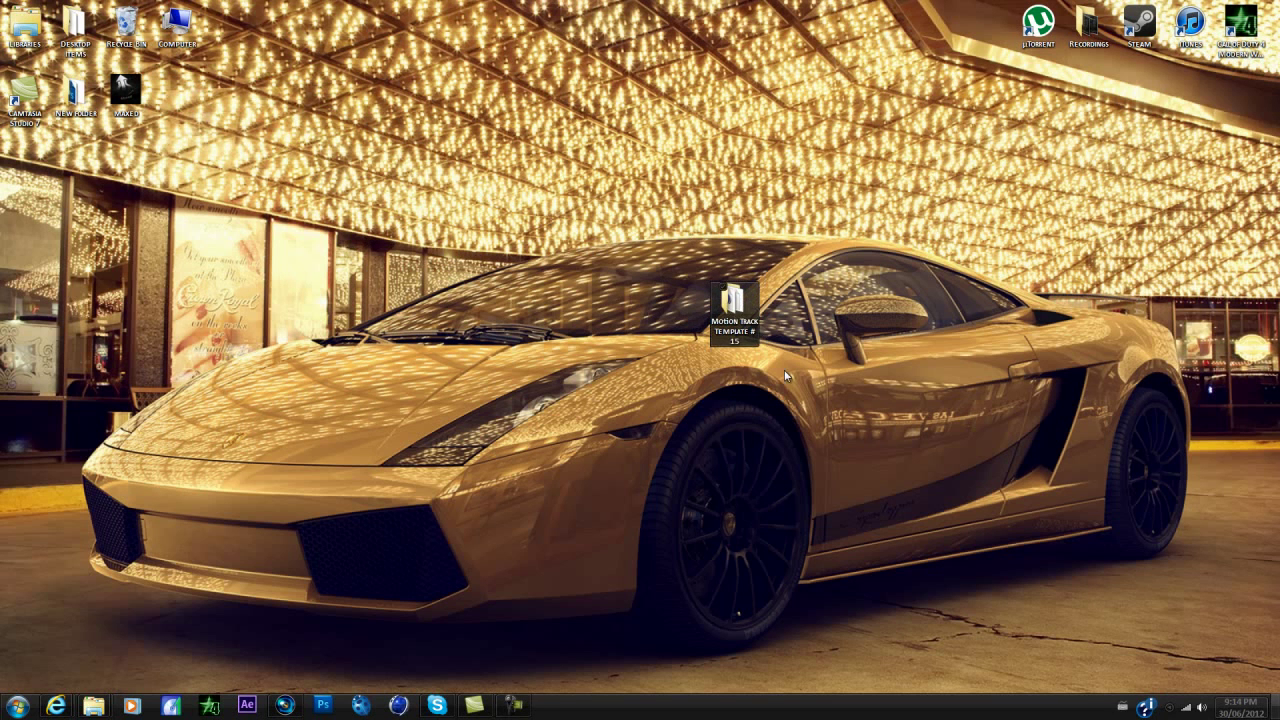
- Open the template folder, check the HIGHRISEE video's details, and preview the clip in Vegas Pro
{"action": "double_click", "coordinate": [734, 295]}
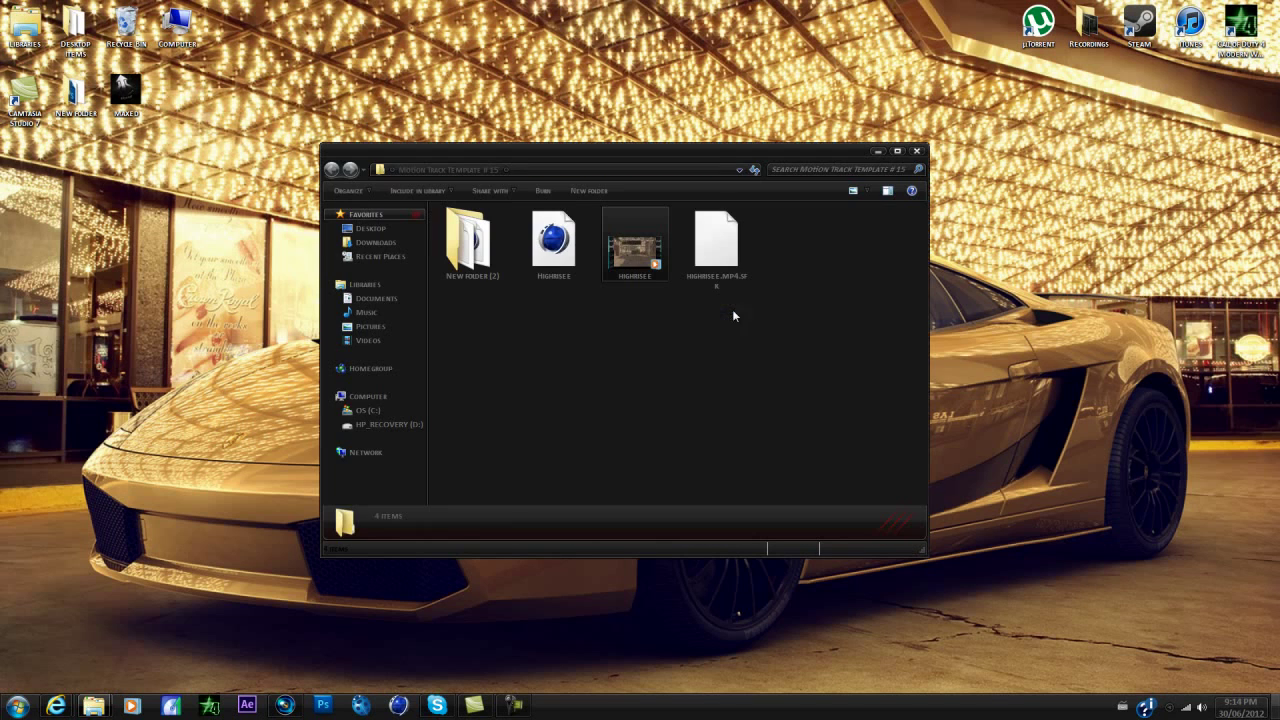
{"action": "left_click_drag", "start_coordinate": [648, 310], "coordinate": [540, 232]}
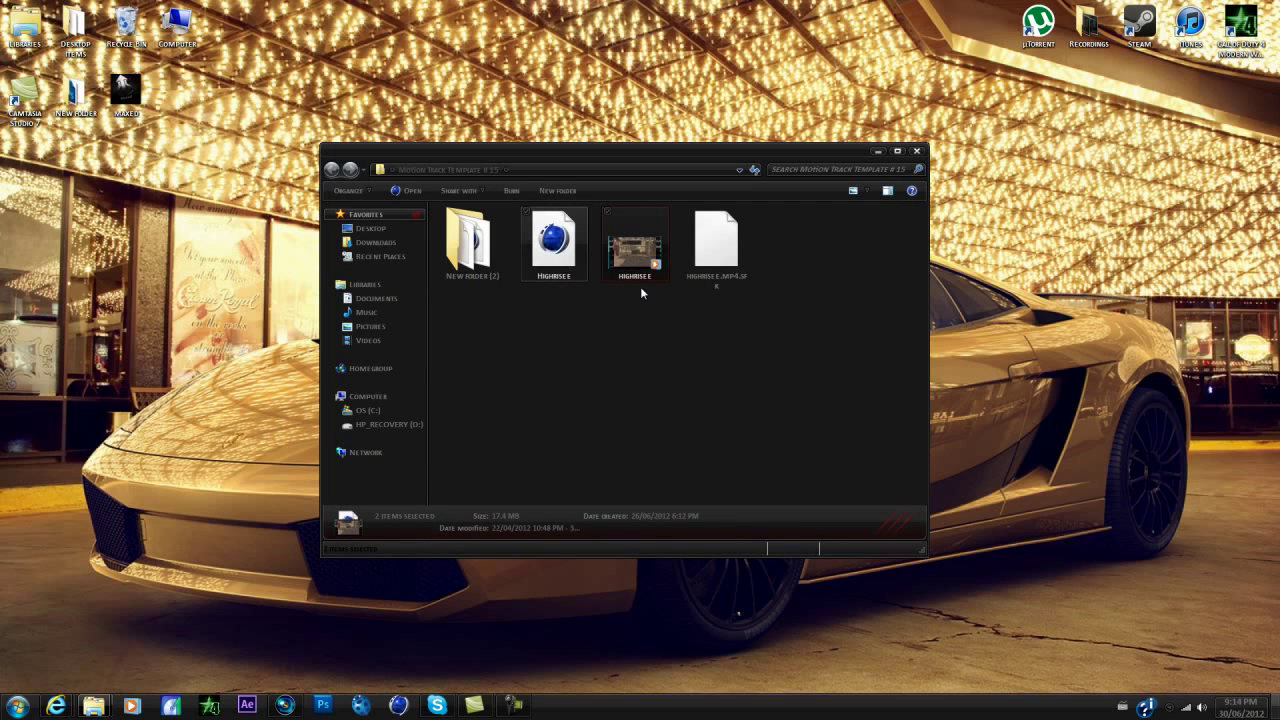
{"action": "left_click", "coordinate": [632, 302]}
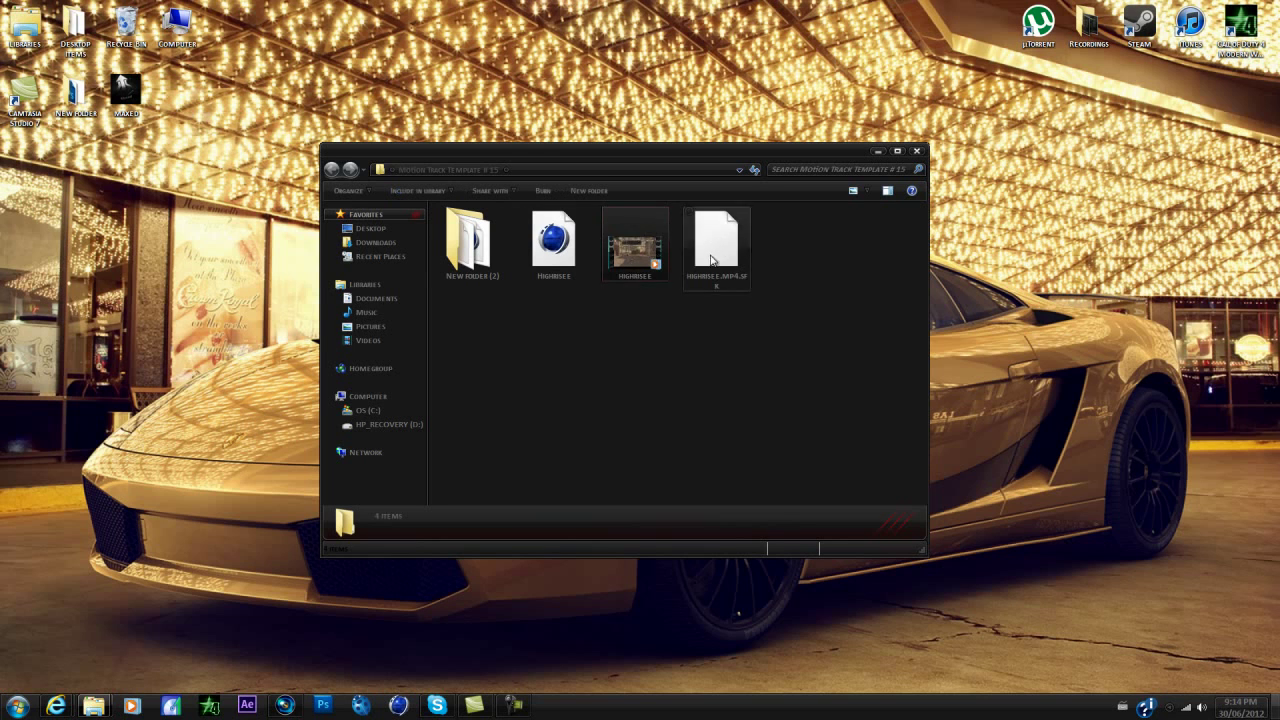
{"action": "left_click", "coordinate": [636, 292]}
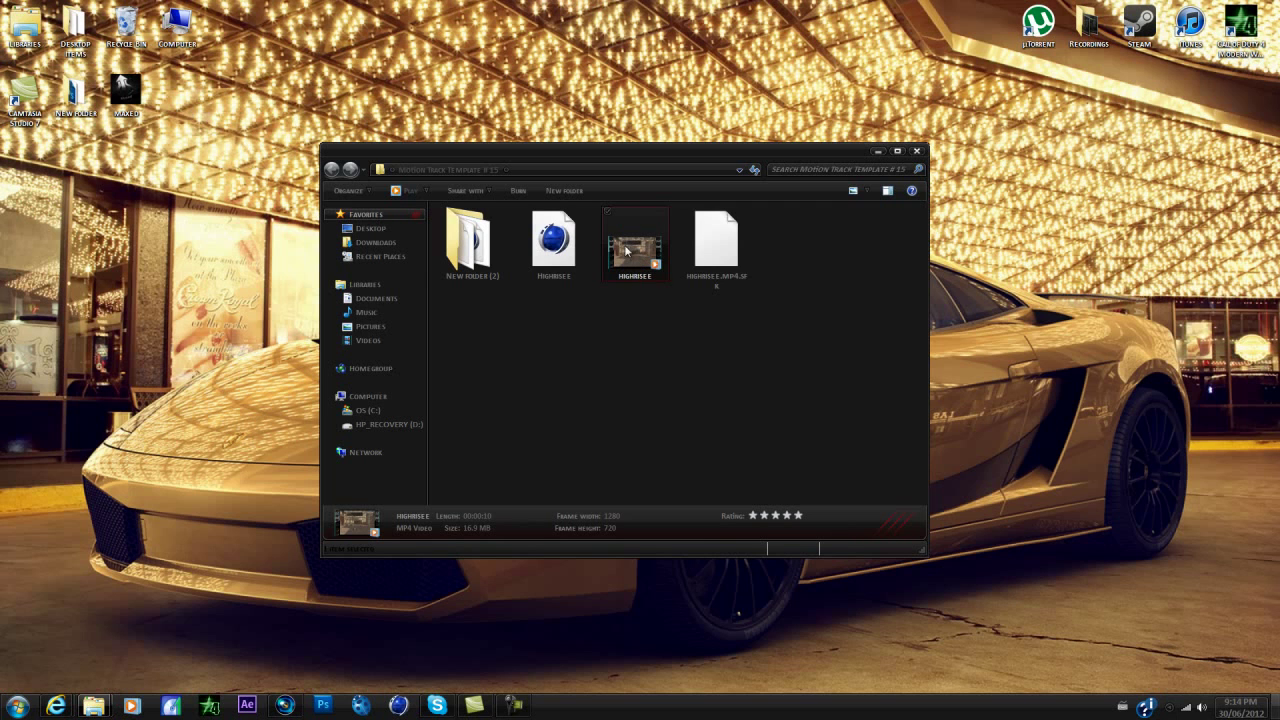
{"action": "left_click", "coordinate": [285, 705]}
{"action": "key", "text": "j"}
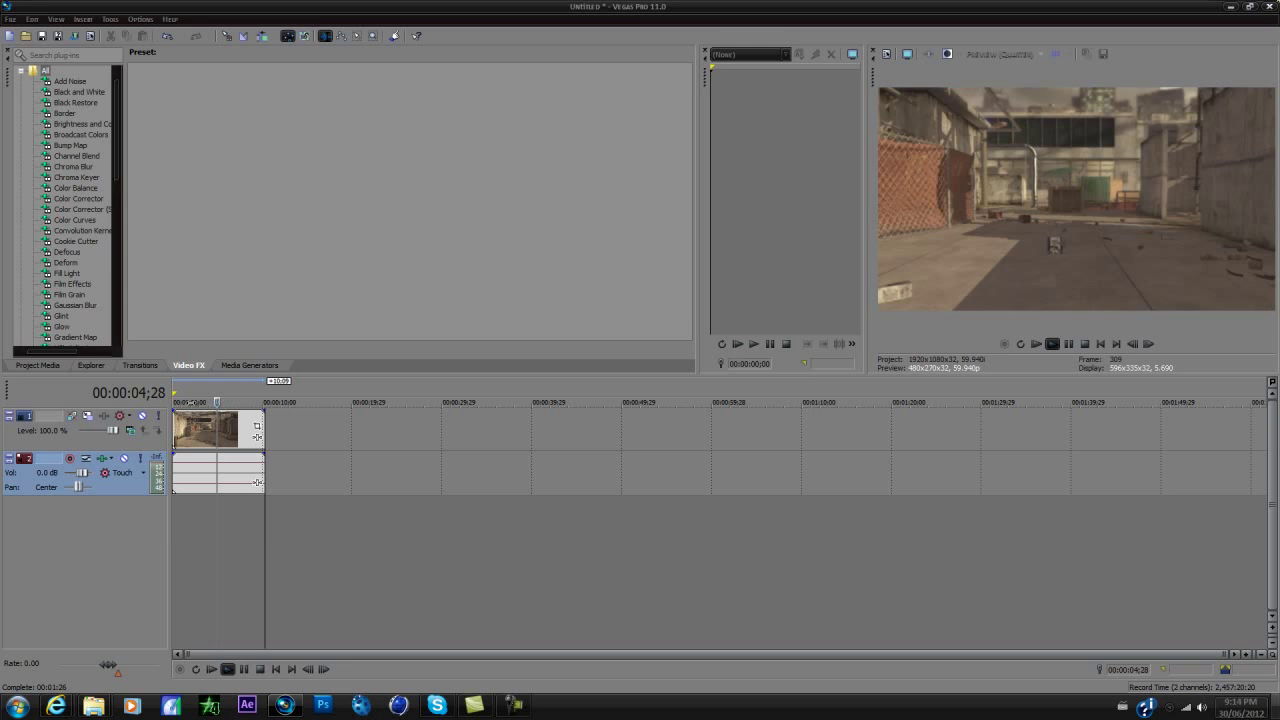
{"action": "key", "text": "k"}
{"action": "key", "text": "alt+e"}
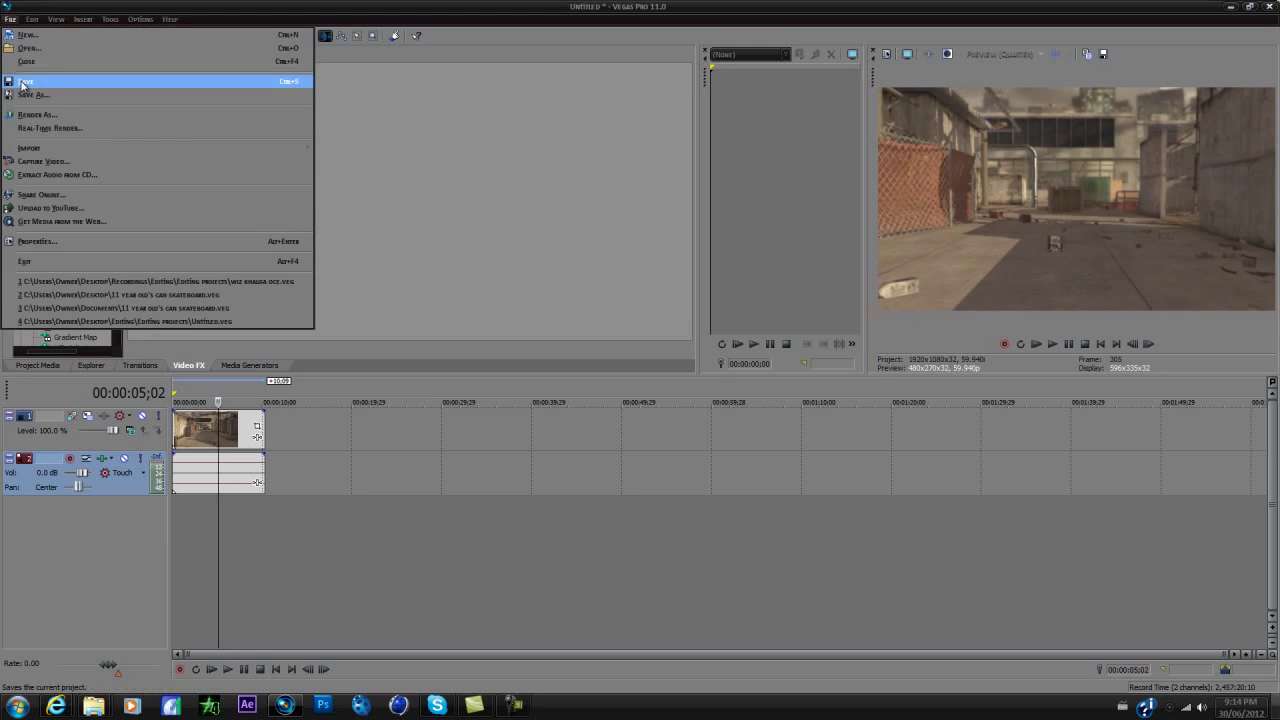
{"action": "left_click", "coordinate": [40, 118]}
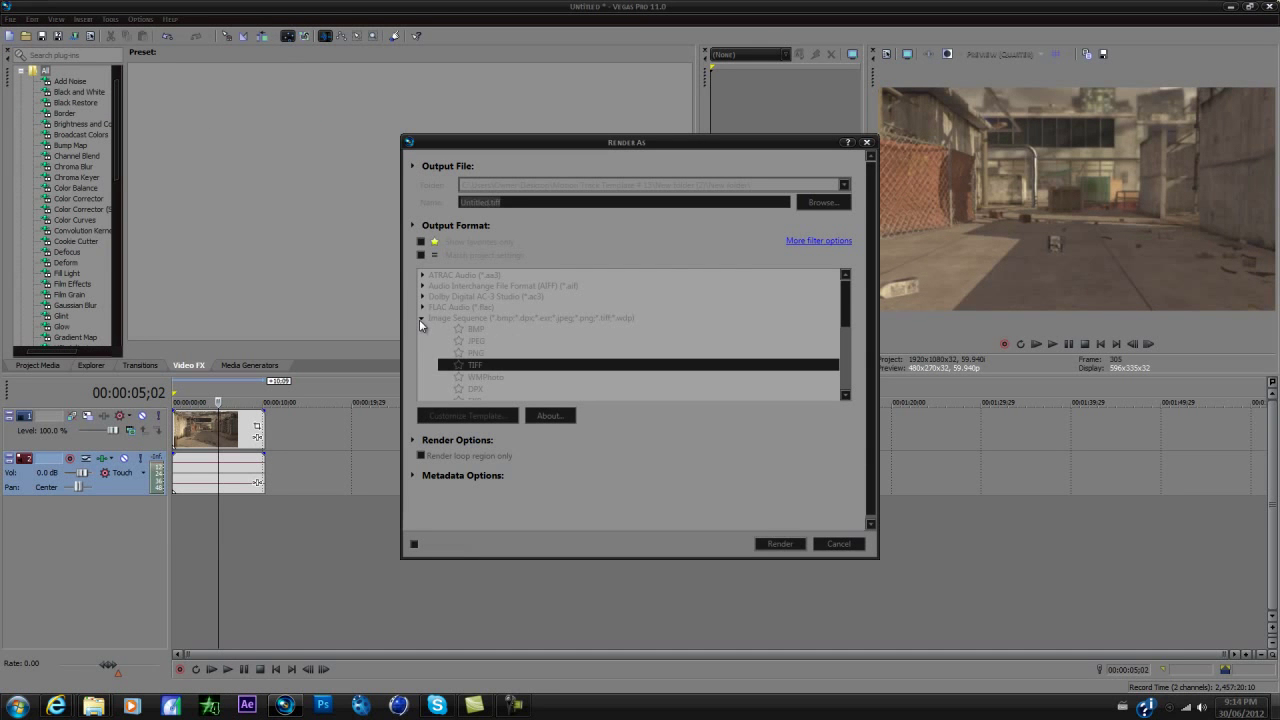
{"action": "left_click", "coordinate": [420, 320]}
{"action": "left_click", "coordinate": [476, 366]}
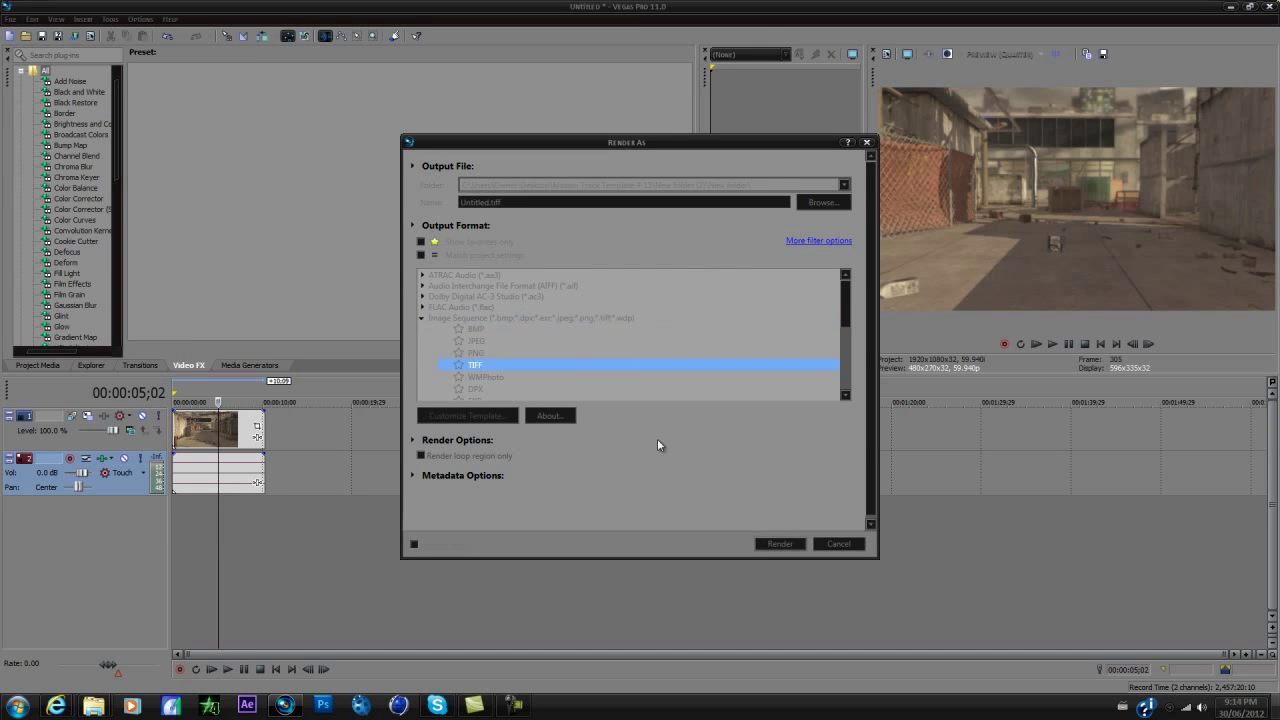
{"action": "left_click", "coordinate": [812, 203]}
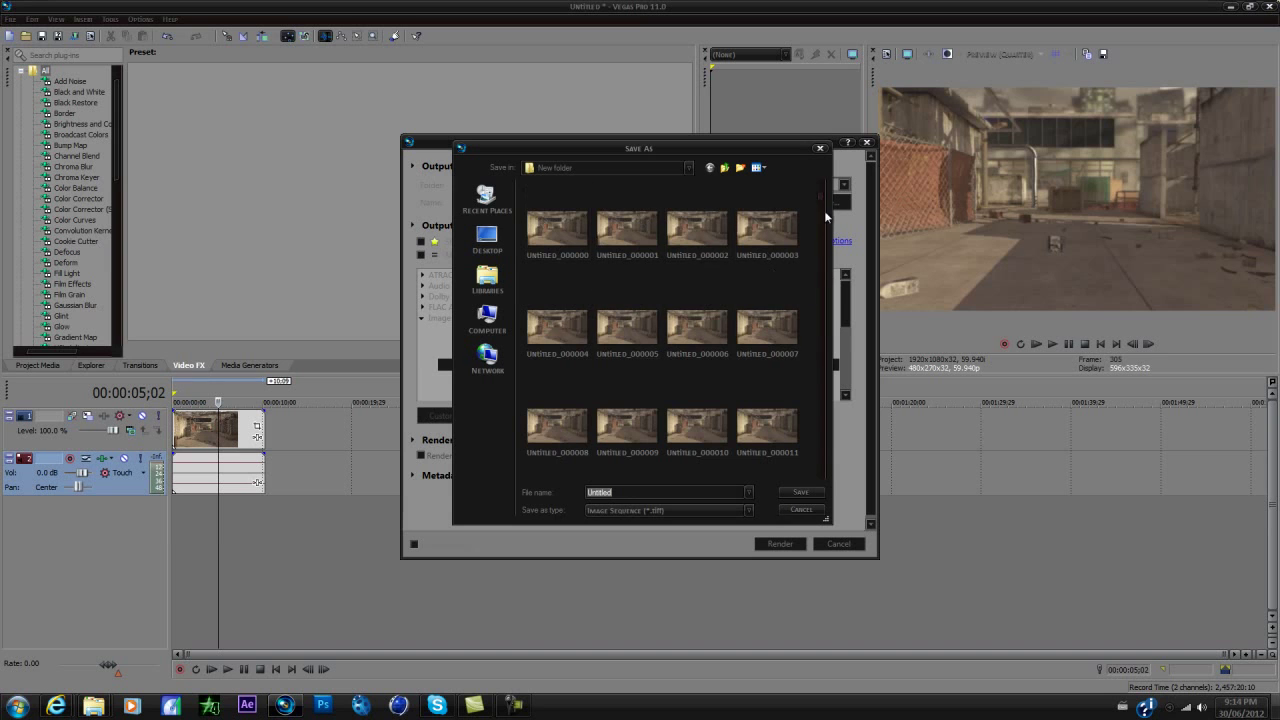
{"action": "left_click_drag", "start_coordinate": [819, 222], "coordinate": [821, 498]}
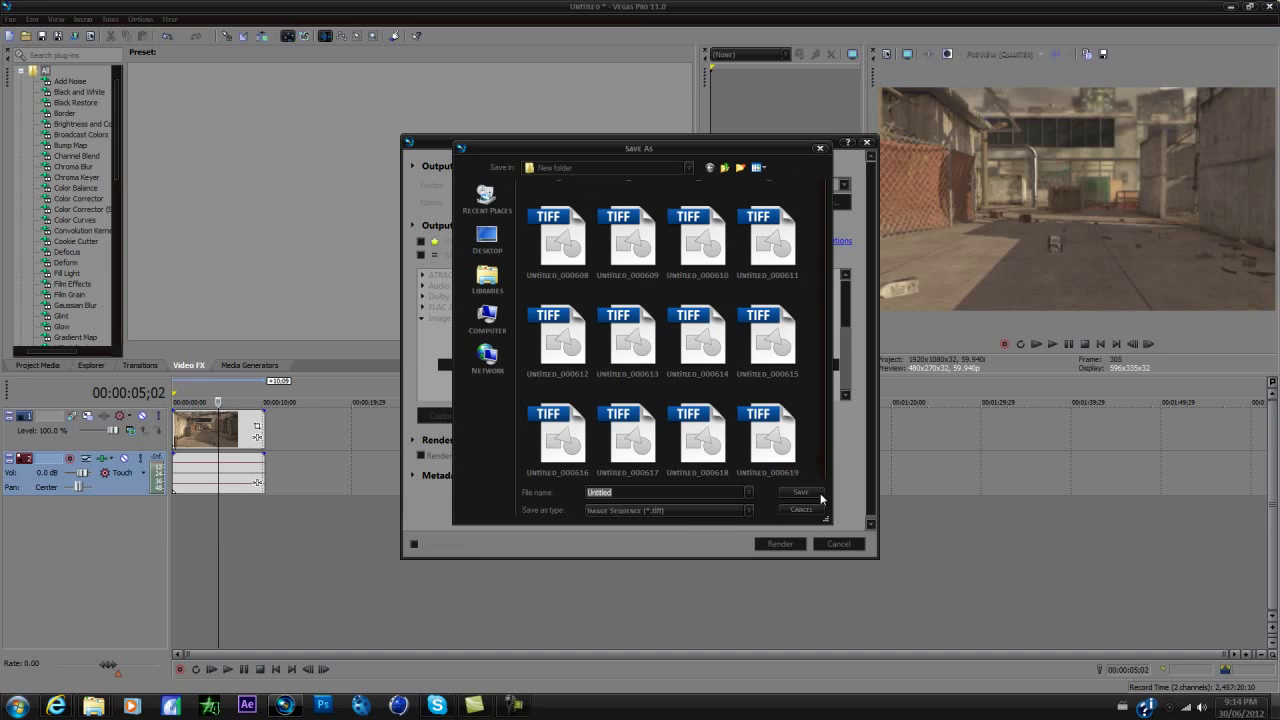
{"action": "left_click", "coordinate": [817, 147]}
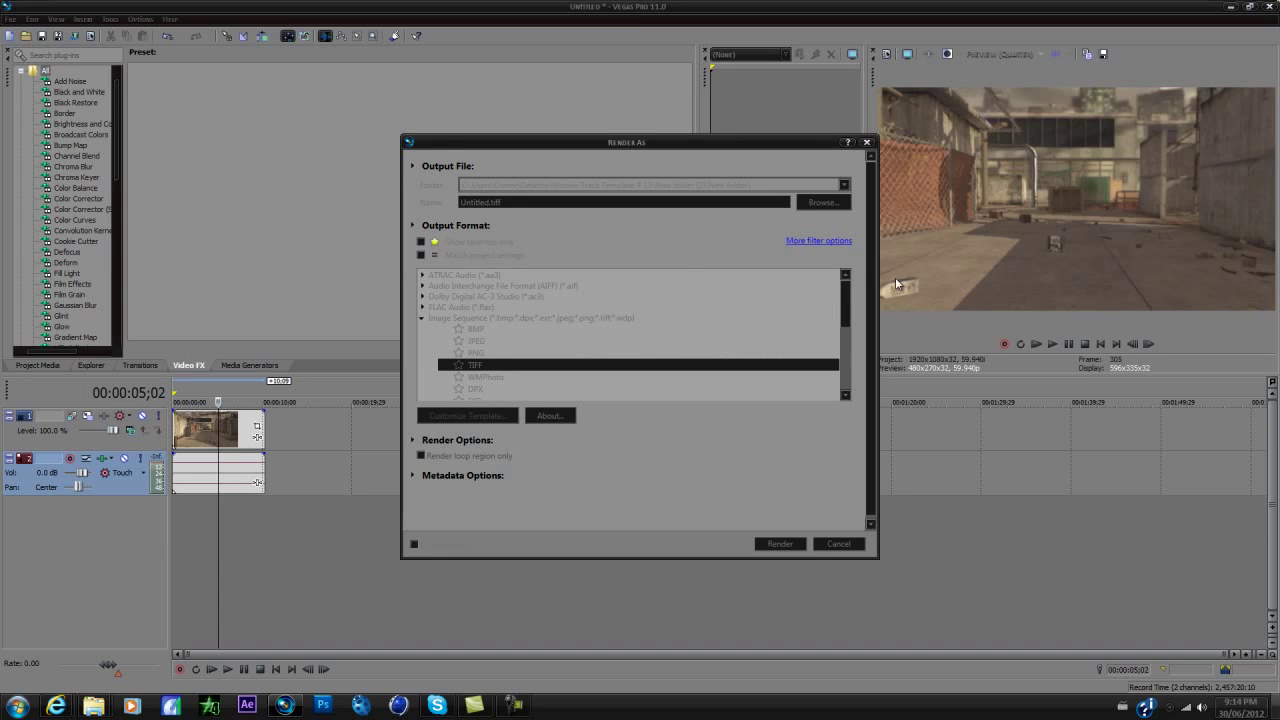
{"action": "left_click", "coordinate": [830, 543]}
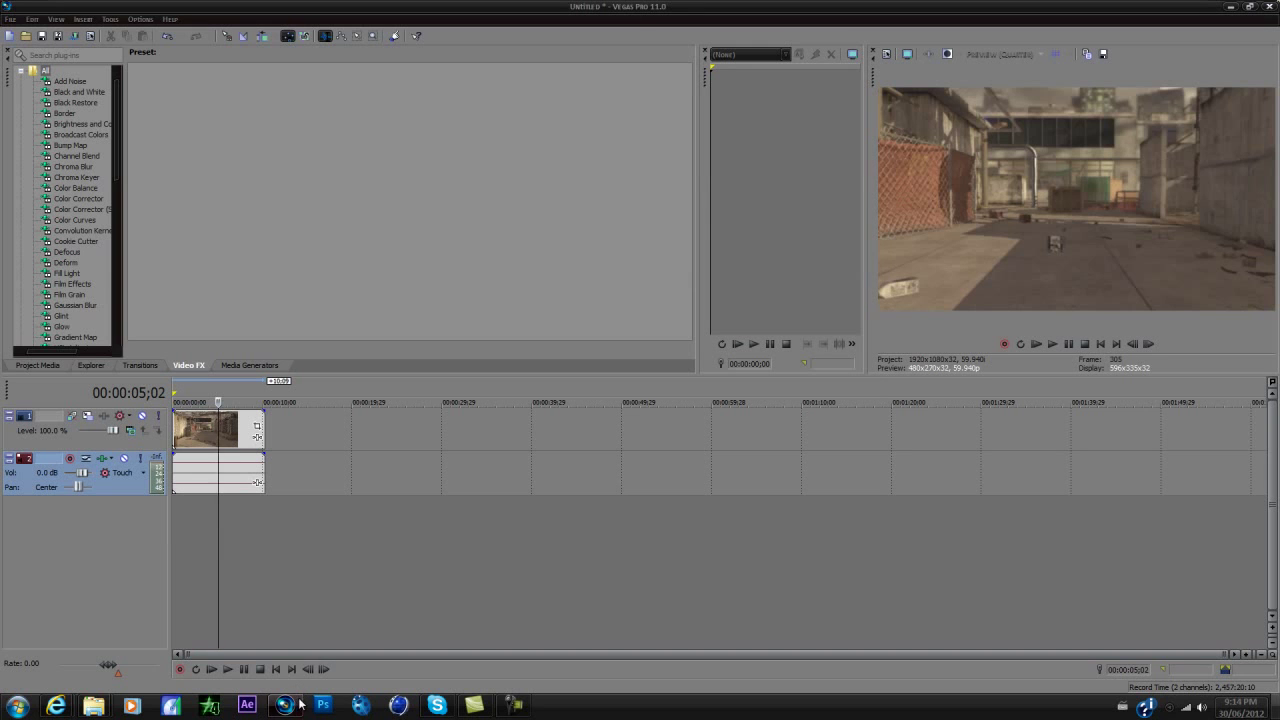
- Open HIGHRISEE.c4d from the template folder to load the 3D CHANGE text scene
{"action": "left_click", "coordinate": [95, 706]}
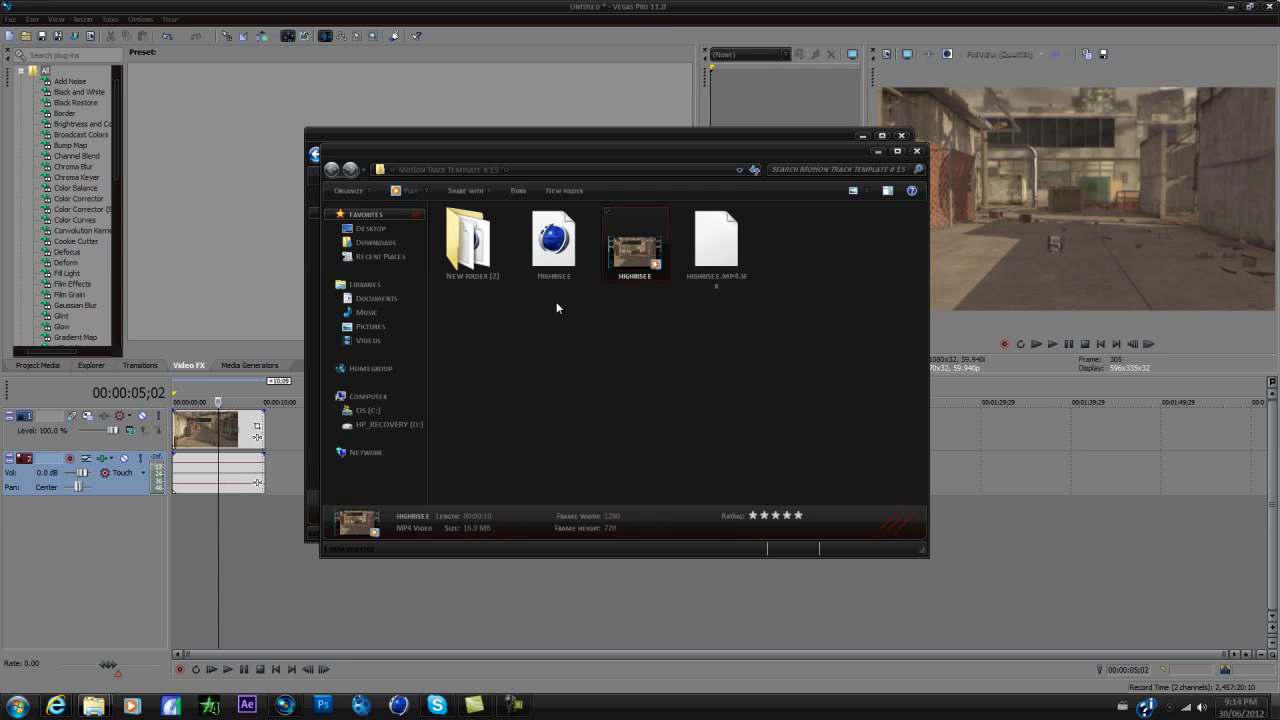
{"action": "double_click", "coordinate": [553, 230]}
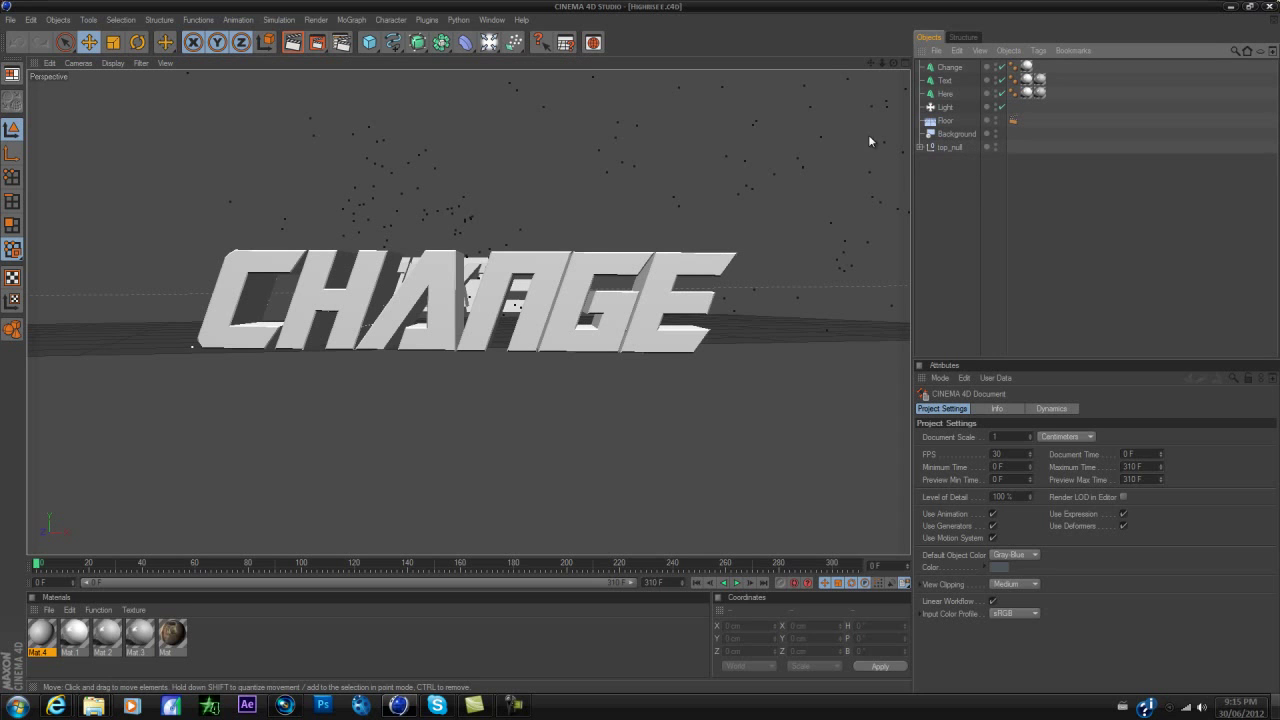
{"action": "left_click", "coordinate": [952, 134]}
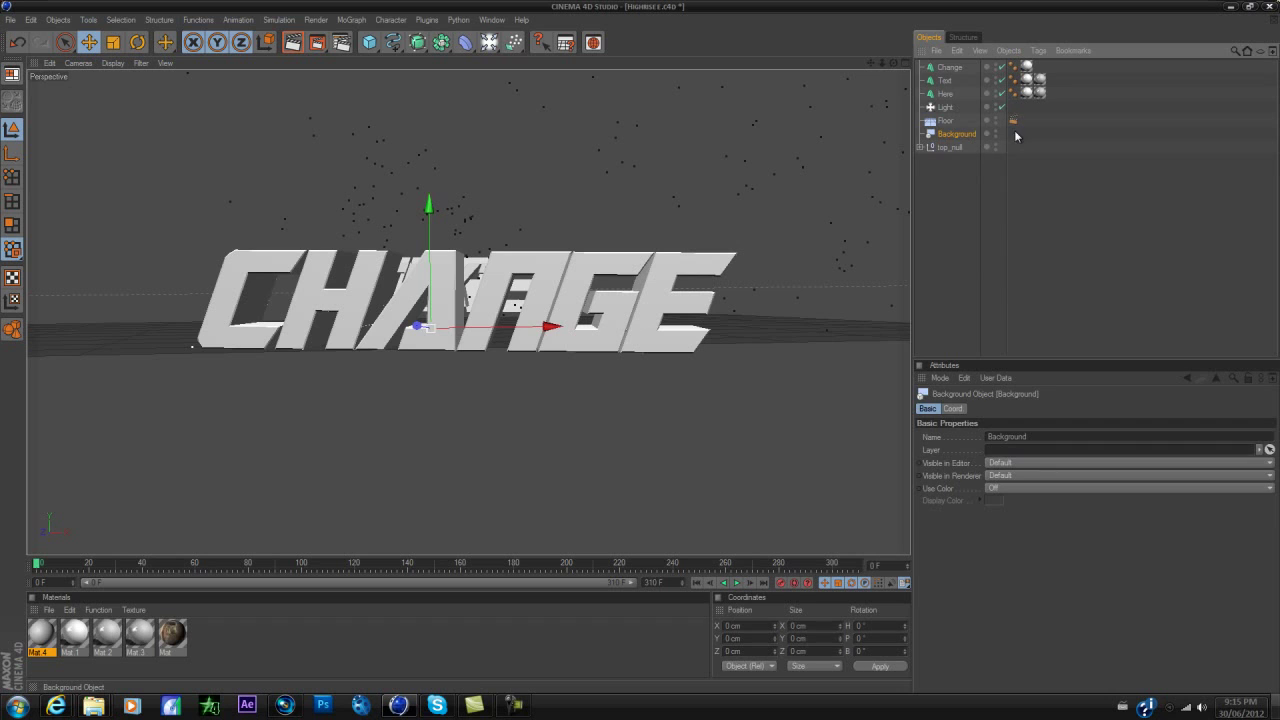
{"action": "left_click", "coordinate": [1015, 135]}
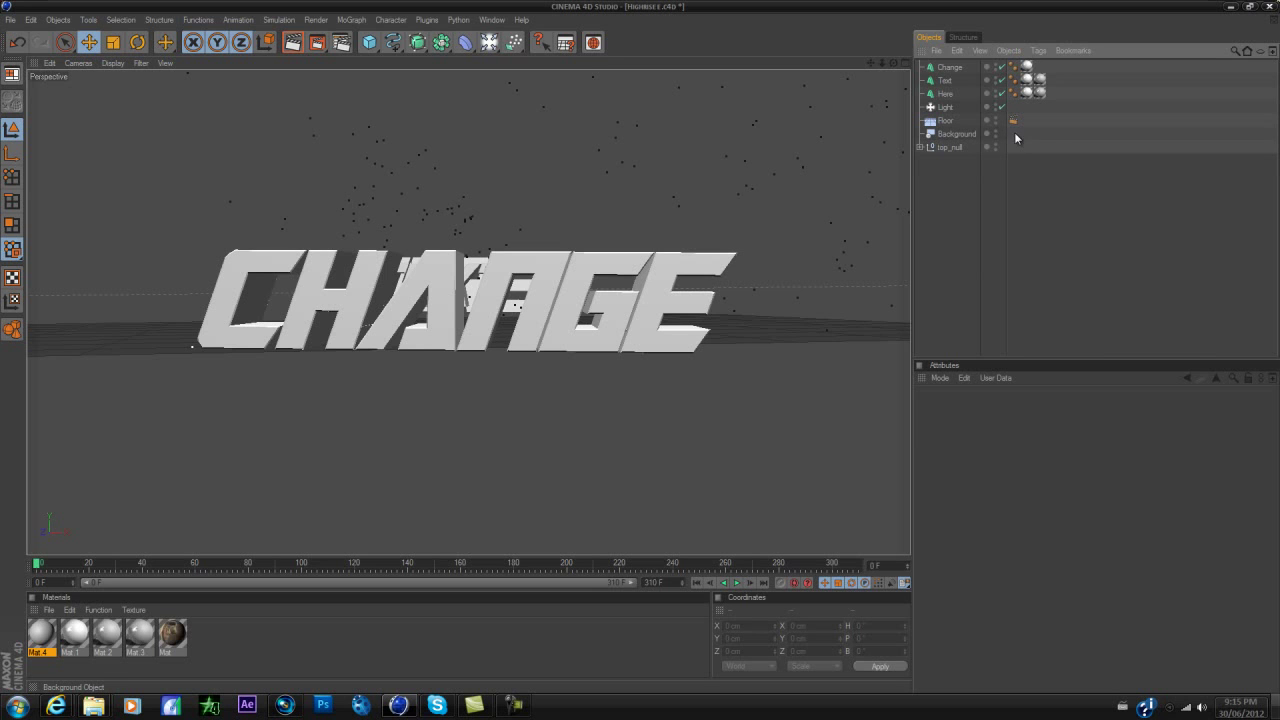
{"action": "left_click", "coordinate": [965, 135]}
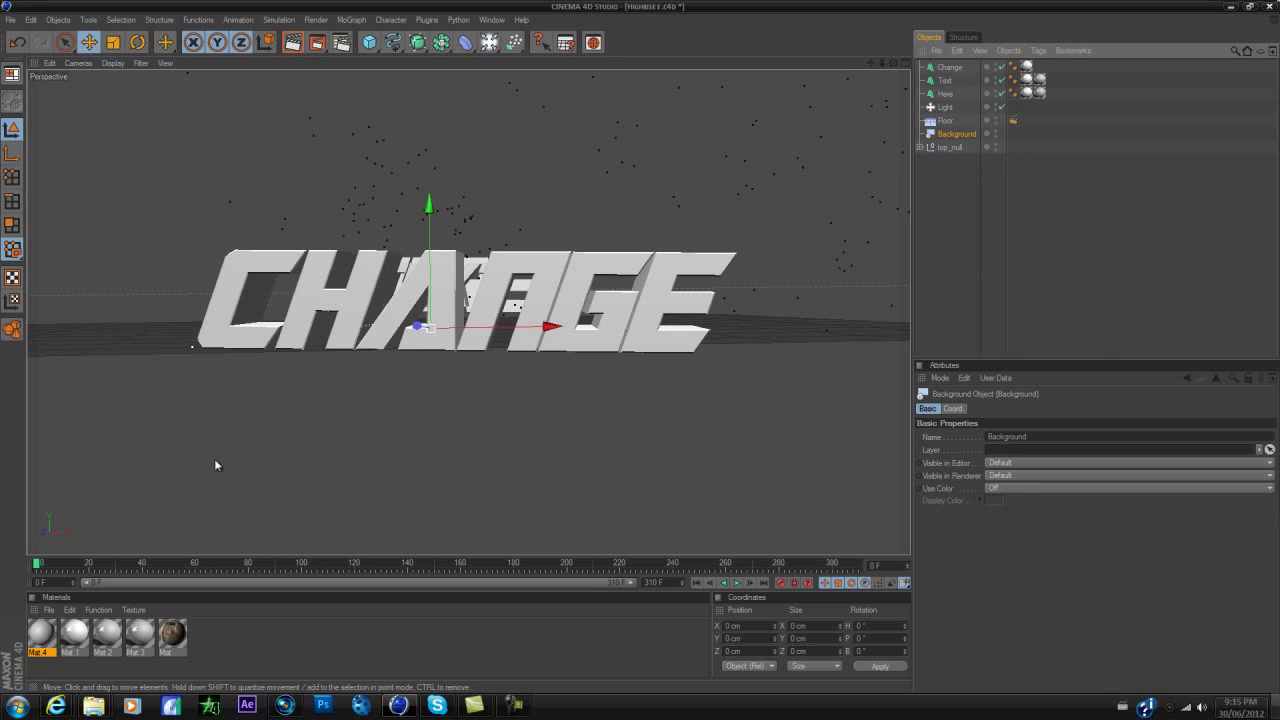
{"action": "left_click", "coordinate": [52, 630]}
{"action": "key", "text": "Delete"}
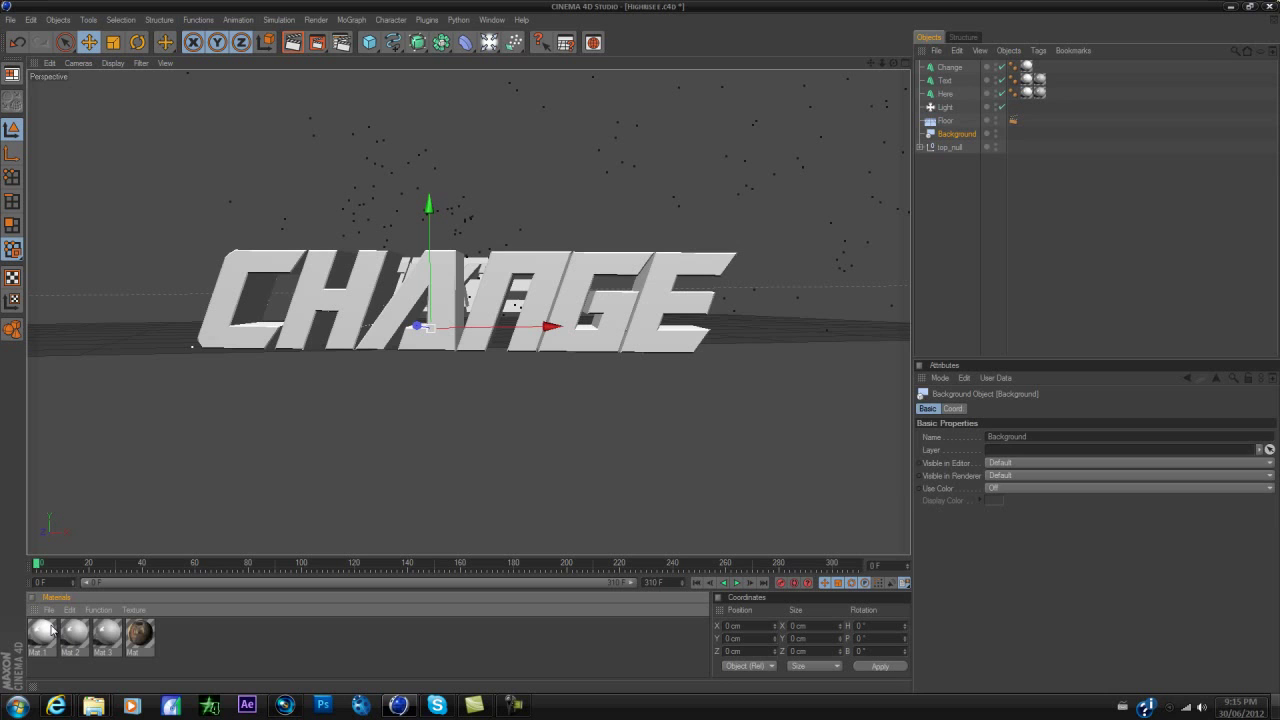
{"action": "key", "text": "ctrl+z"}
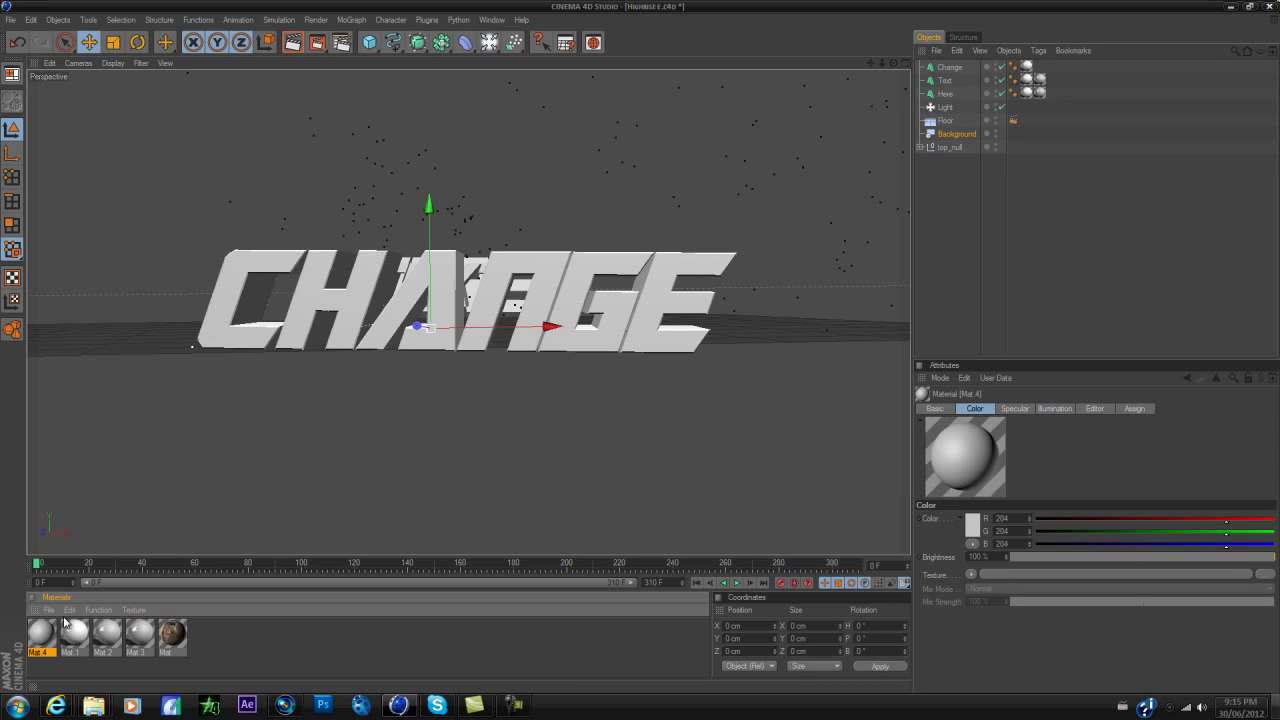
- Load the Untitled_000000 image sequence from New folder (2) as Mat 4's Color texture
{"action": "double_click", "coordinate": [45, 637]}
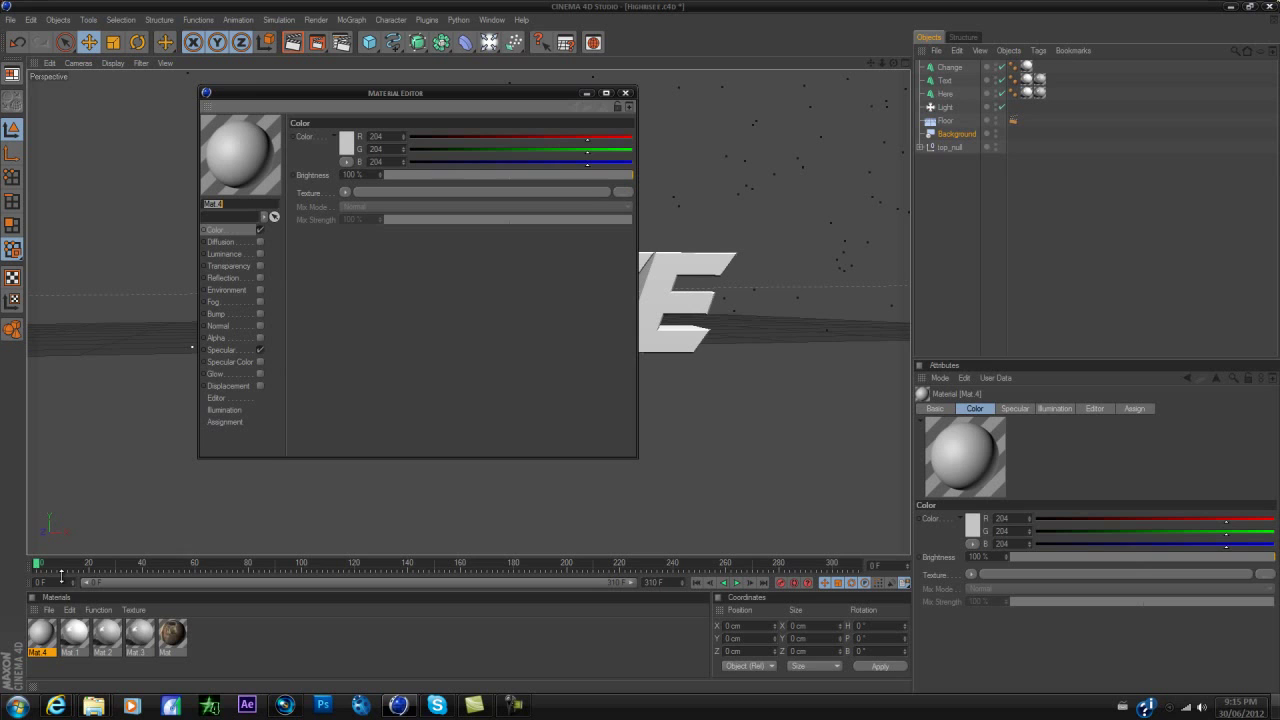
{"action": "left_click", "coordinate": [424, 191]}
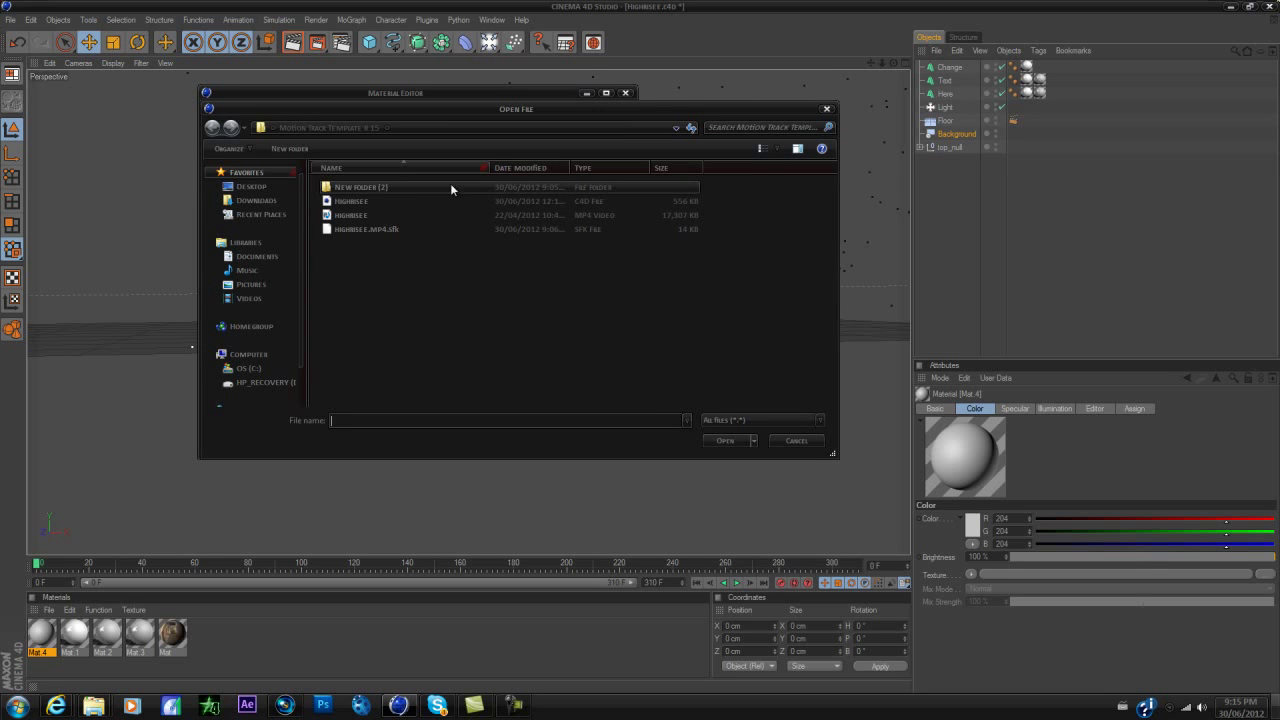
{"action": "double_click", "coordinate": [396, 188]}
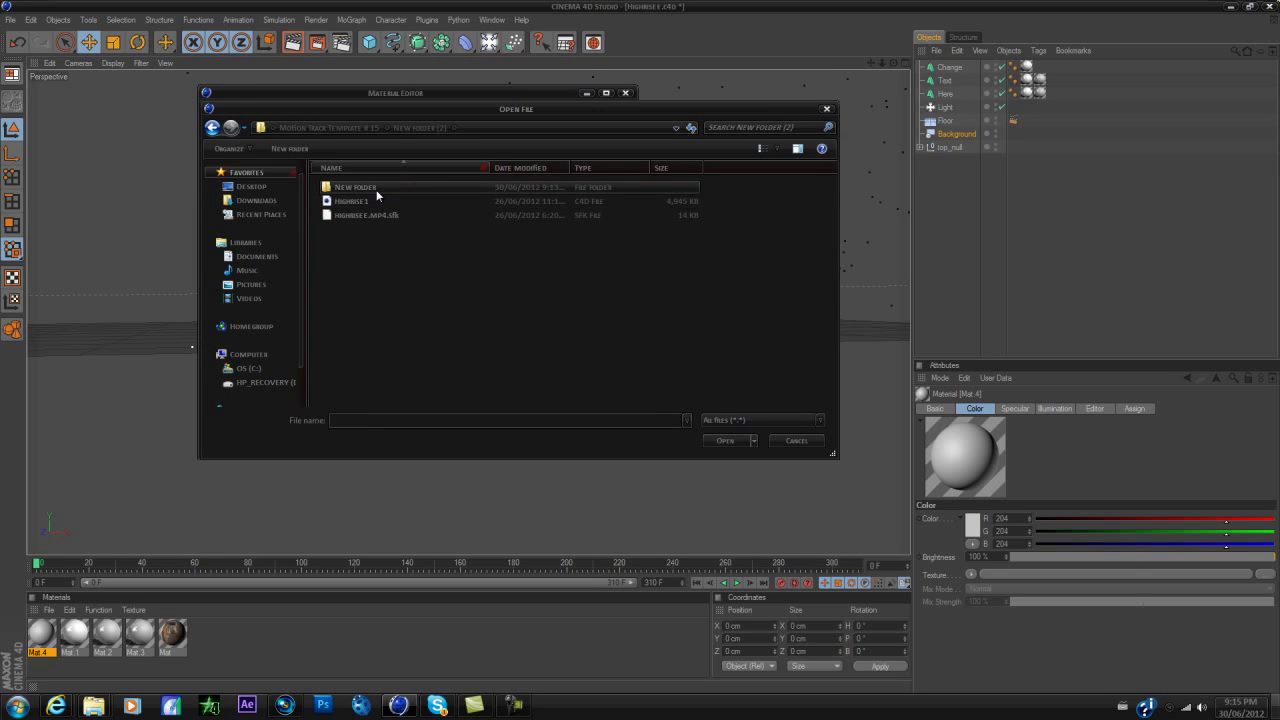
{"action": "double_click", "coordinate": [376, 189]}
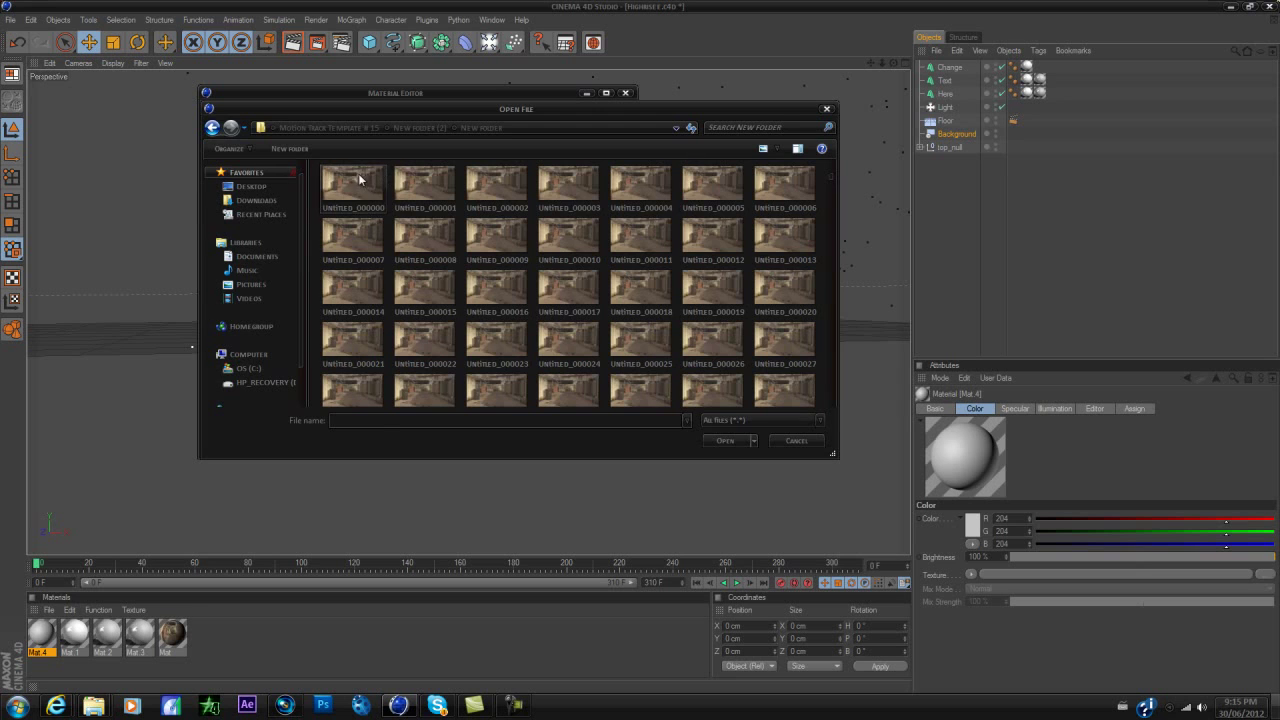
{"action": "left_click", "coordinate": [360, 179]}
{"action": "left_click", "coordinate": [727, 441]}
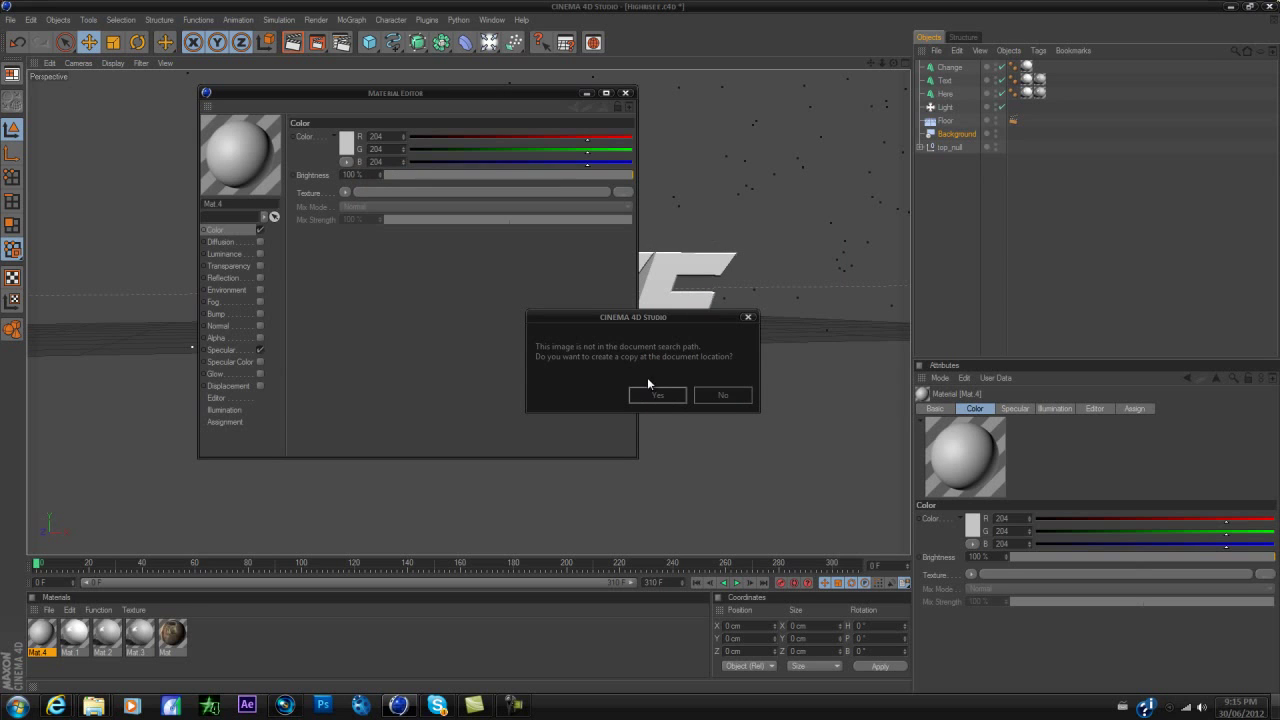
{"action": "left_click", "coordinate": [735, 401]}
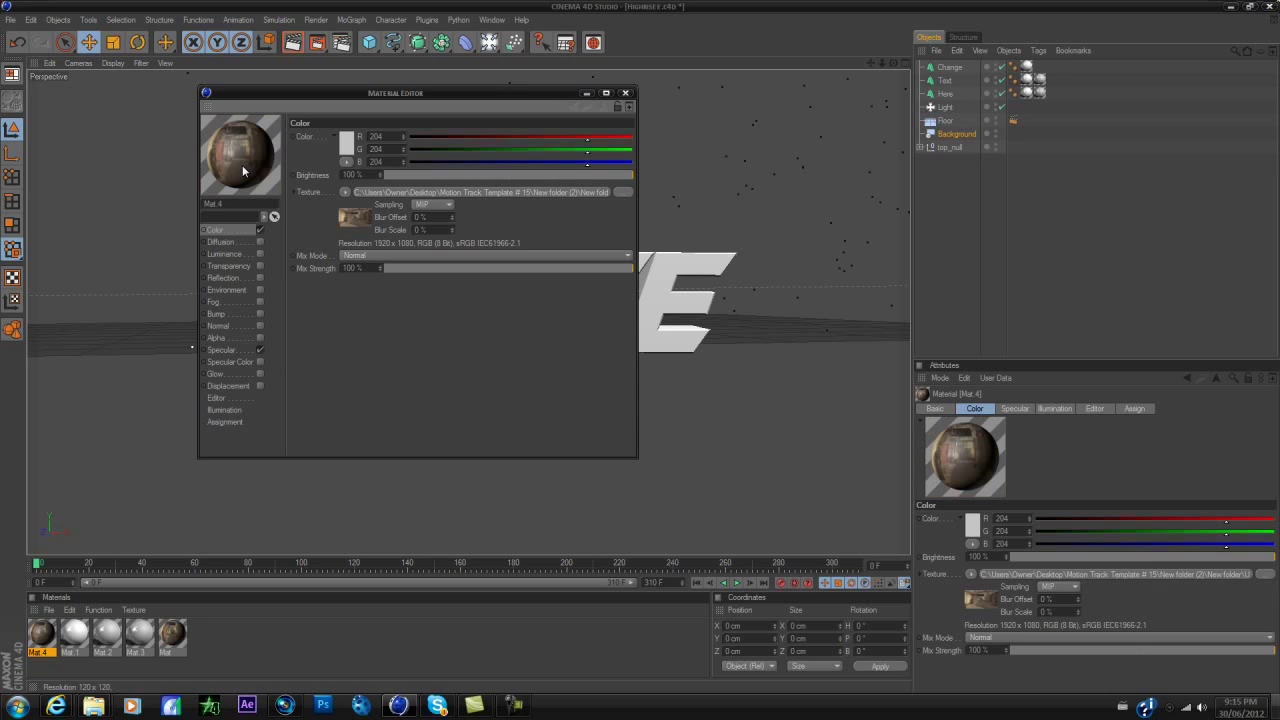
- Calculate the texture's animation frame range, giving movie frames 0–619
{"action": "left_click", "coordinate": [397, 193]}
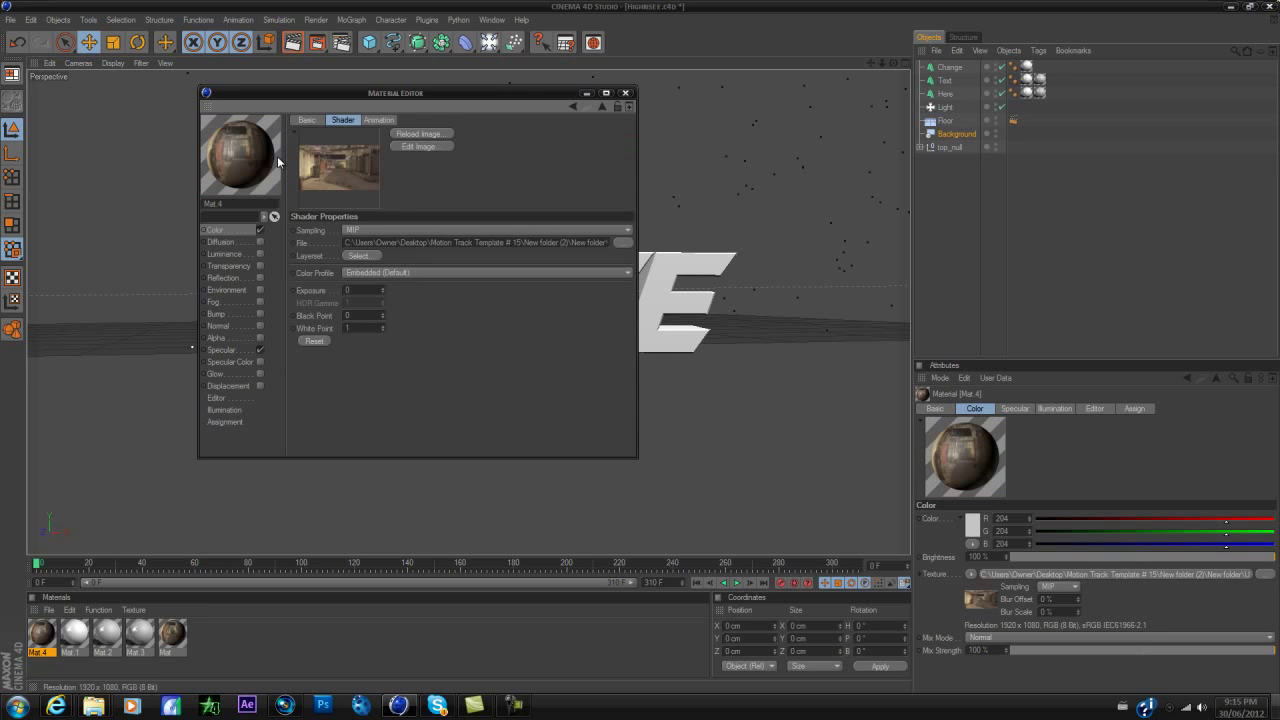
{"action": "left_click", "coordinate": [378, 119]}
{"action": "left_click", "coordinate": [326, 335]}
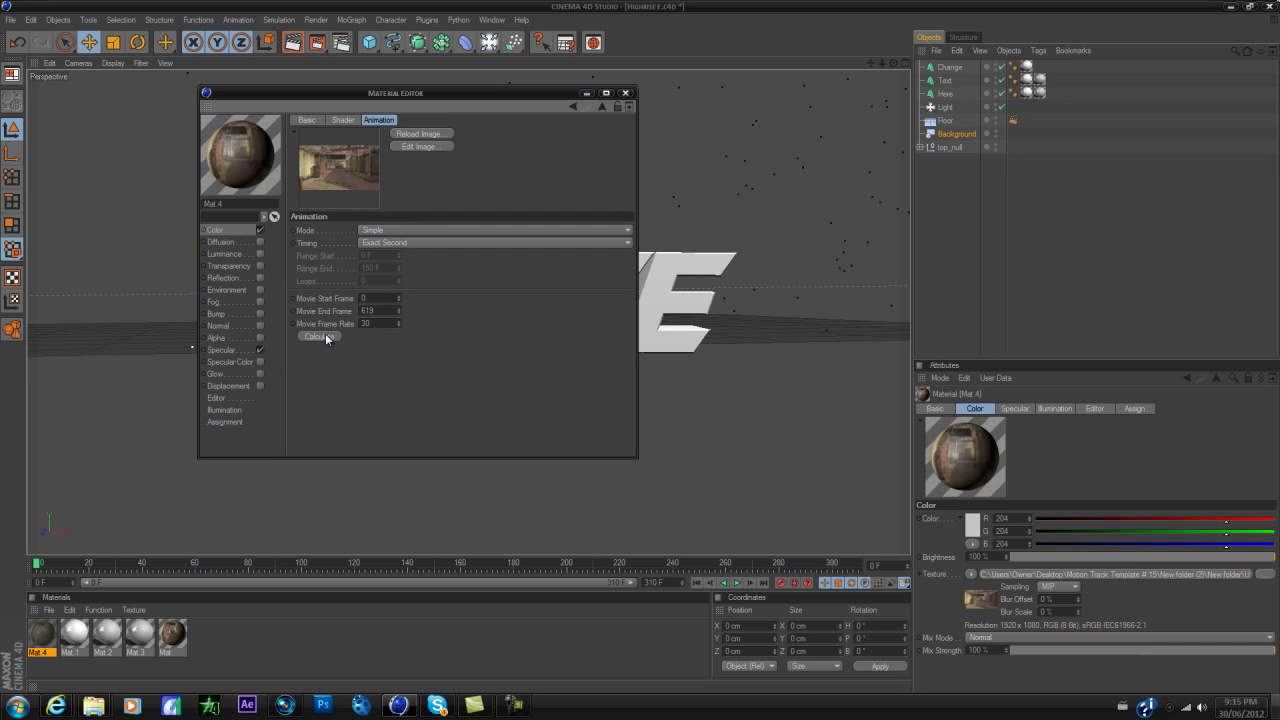
- Apply Mat 4 to the Background and Floor objects and render a preview
{"action": "left_click", "coordinate": [625, 93]}
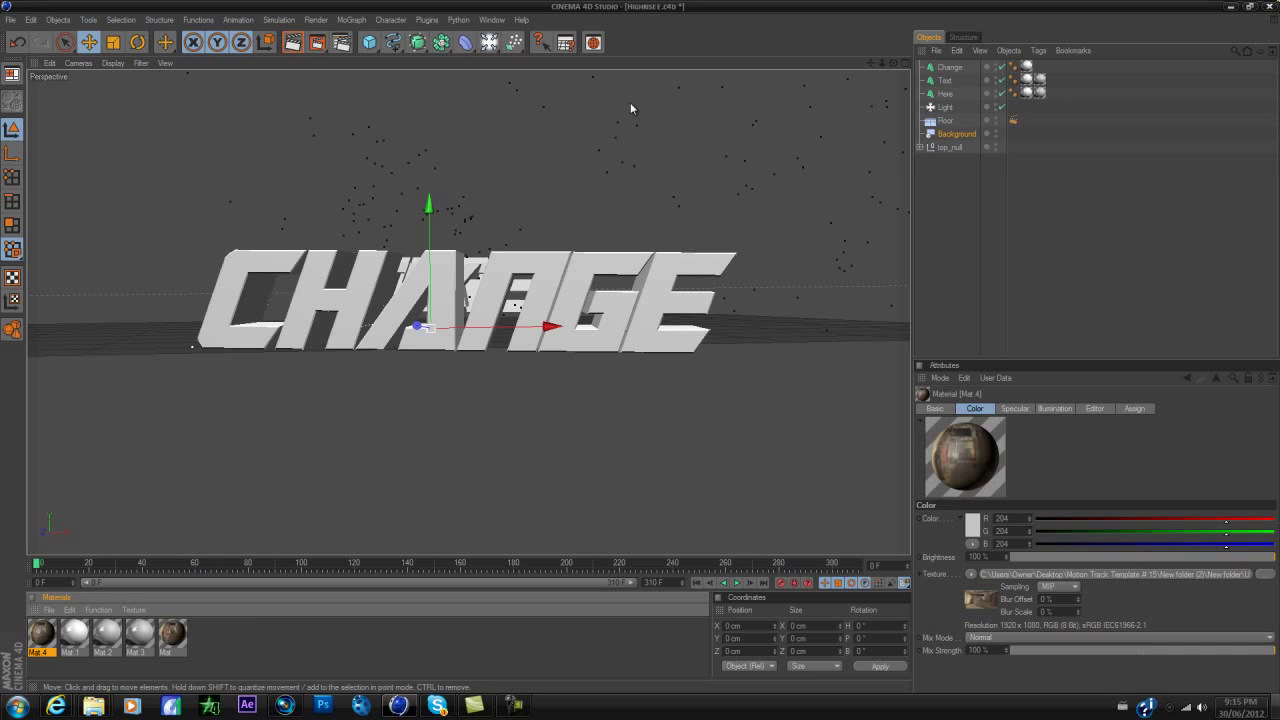
{"action": "left_click_drag", "start_coordinate": [40, 636], "coordinate": [957, 134]}
{"action": "left_click_drag", "start_coordinate": [73, 605], "coordinate": [948, 120]}
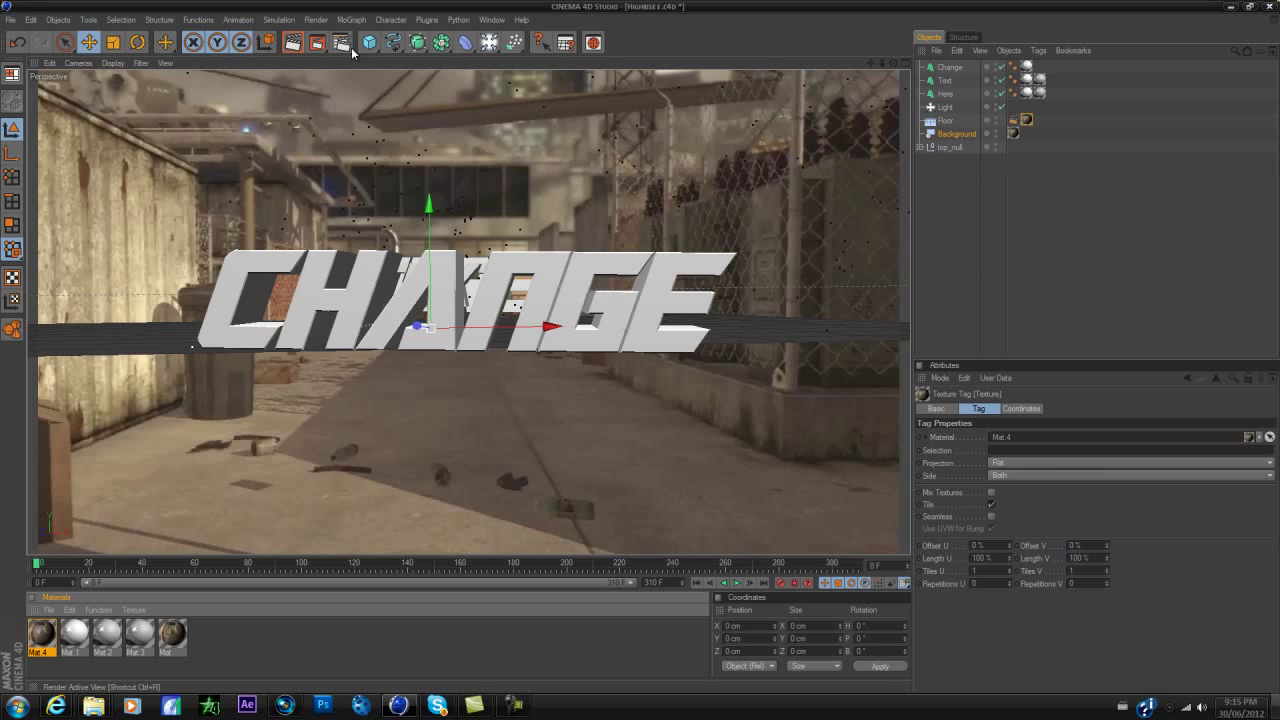
{"action": "left_click", "coordinate": [292, 42]}
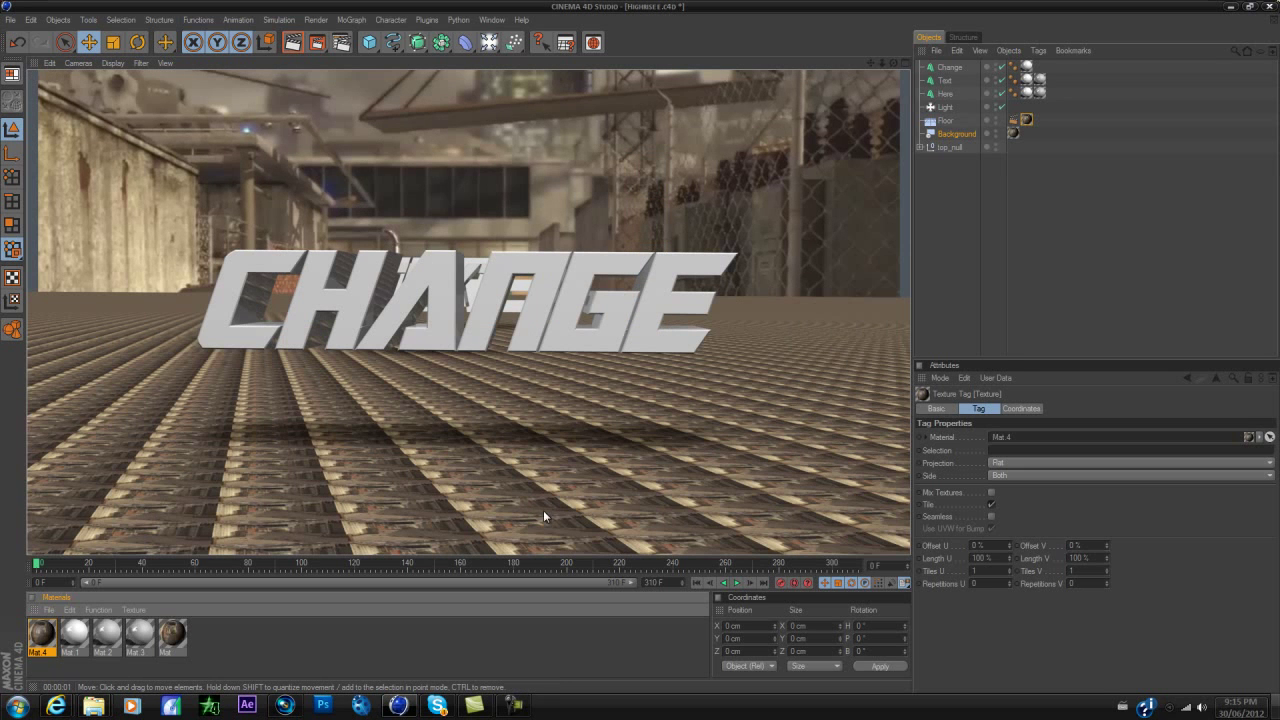
- Set the Floor texture tag's projection to Frontal and re-render the view
{"action": "left_click", "coordinate": [948, 121]}
{"action": "left_click", "coordinate": [1026, 120]}
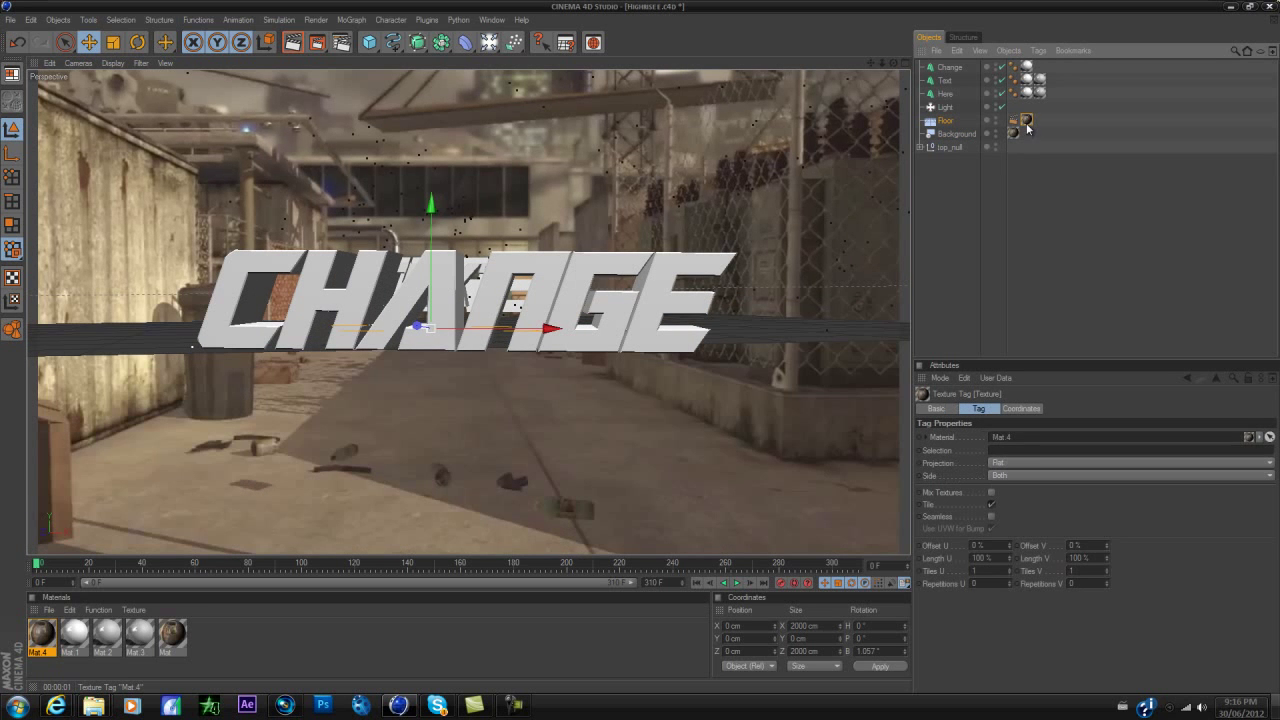
{"action": "left_click", "coordinate": [1012, 463]}
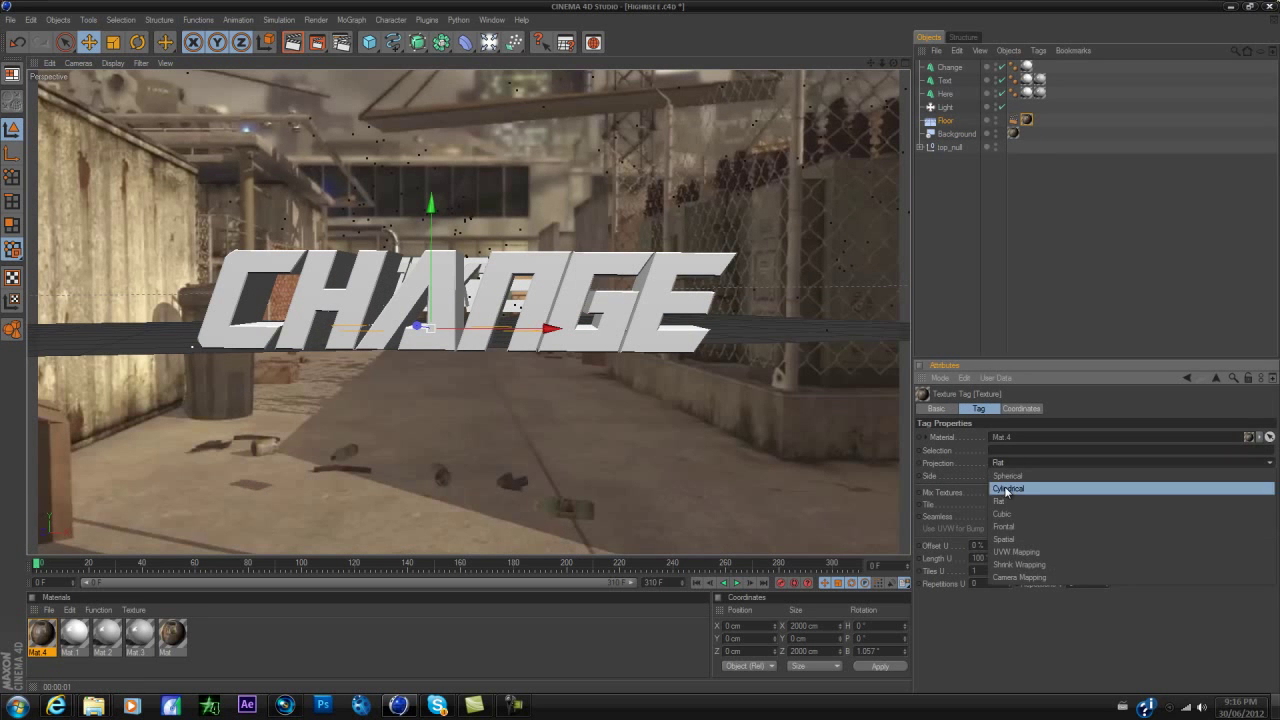
{"action": "left_click", "coordinate": [1009, 524]}
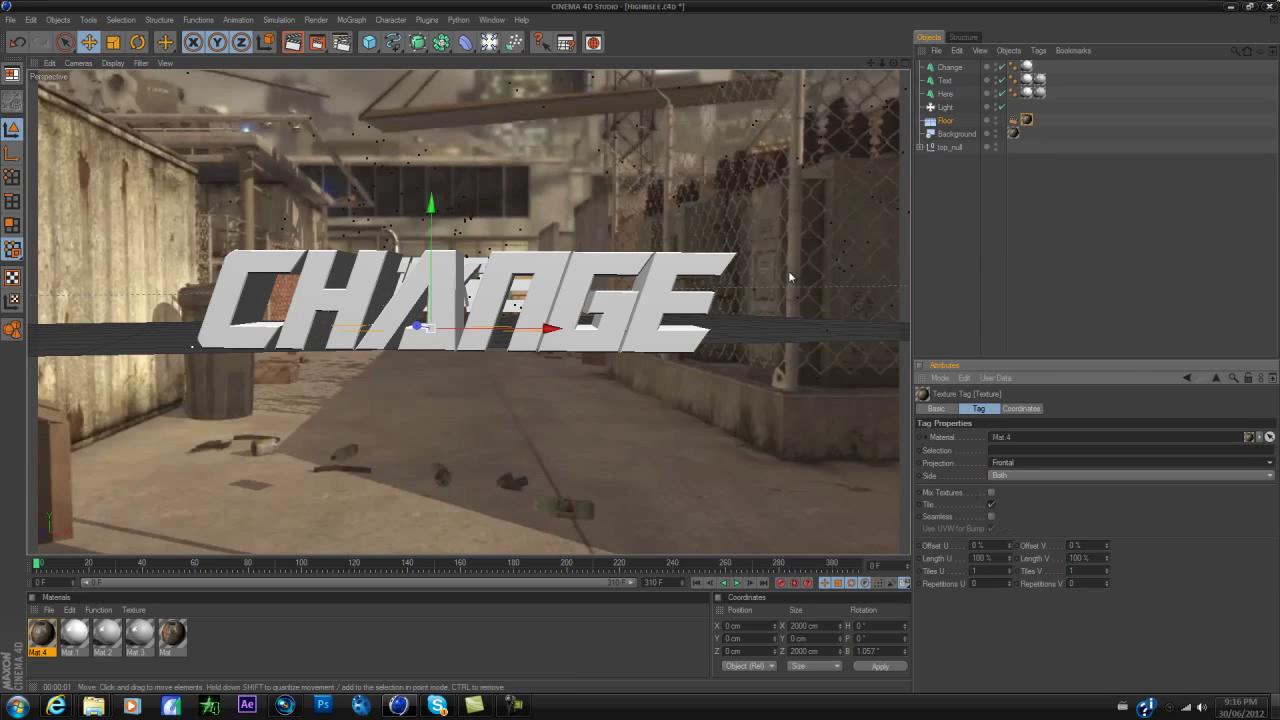
{"action": "left_click", "coordinate": [291, 42]}
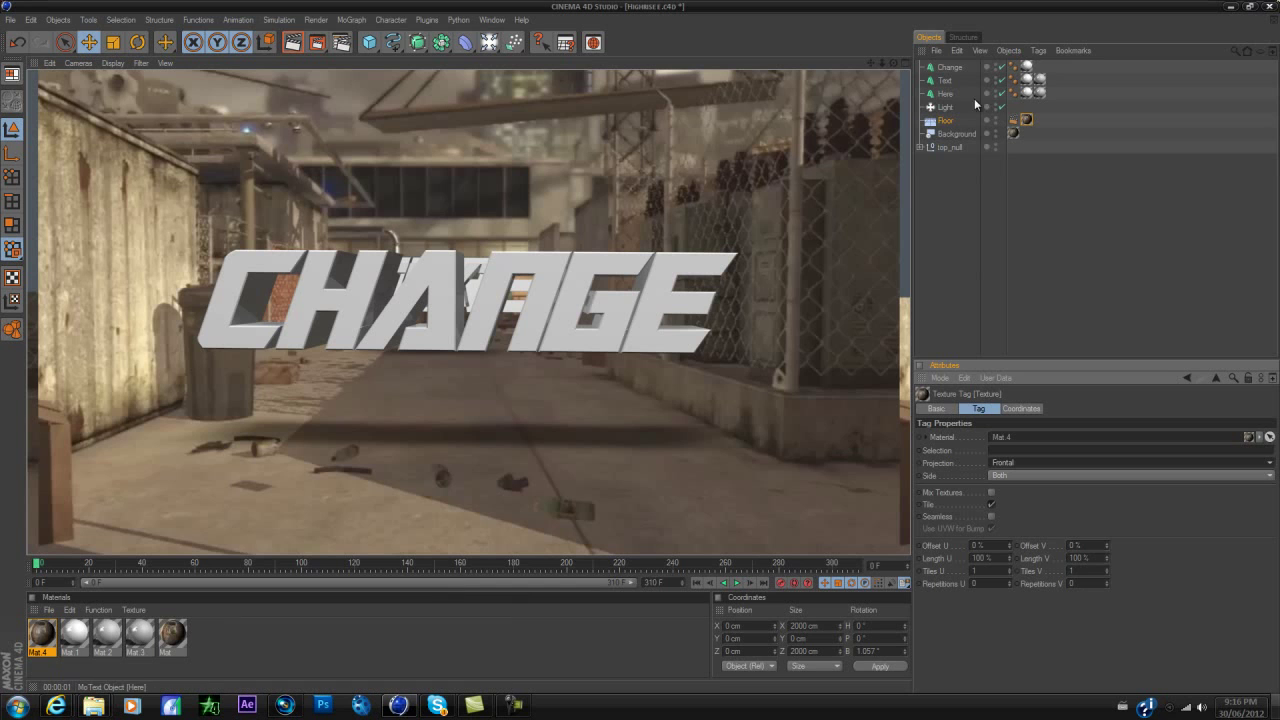
- Inspect the Here text object's text and coordinates, and the Light object
{"action": "left_click", "coordinate": [944, 93]}
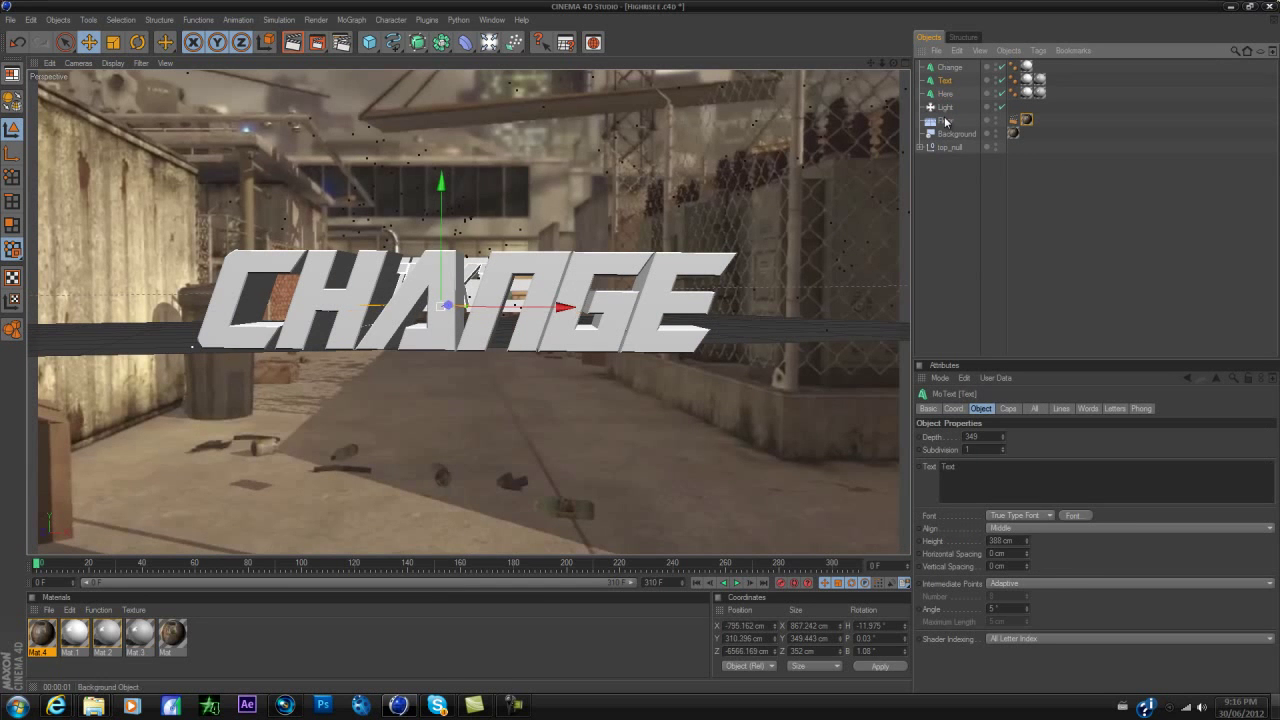
{"action": "left_click", "coordinate": [981, 476]}
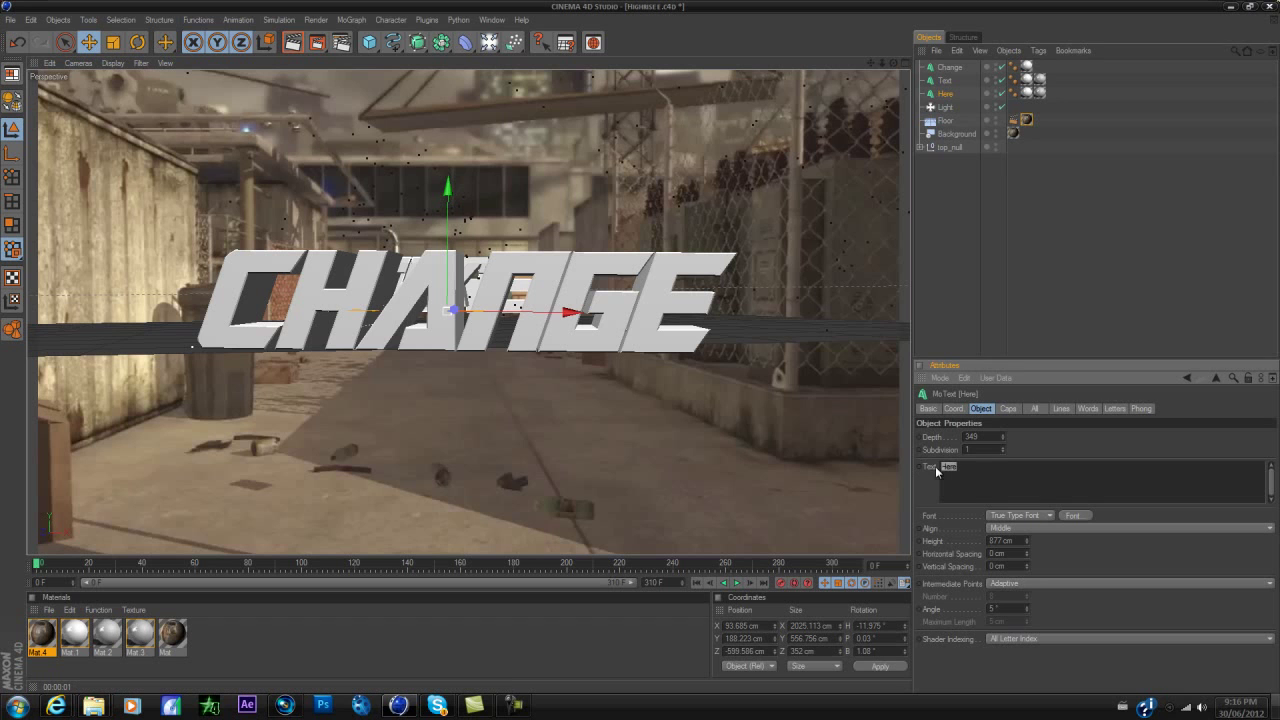
{"action": "left_click", "coordinate": [945, 107]}
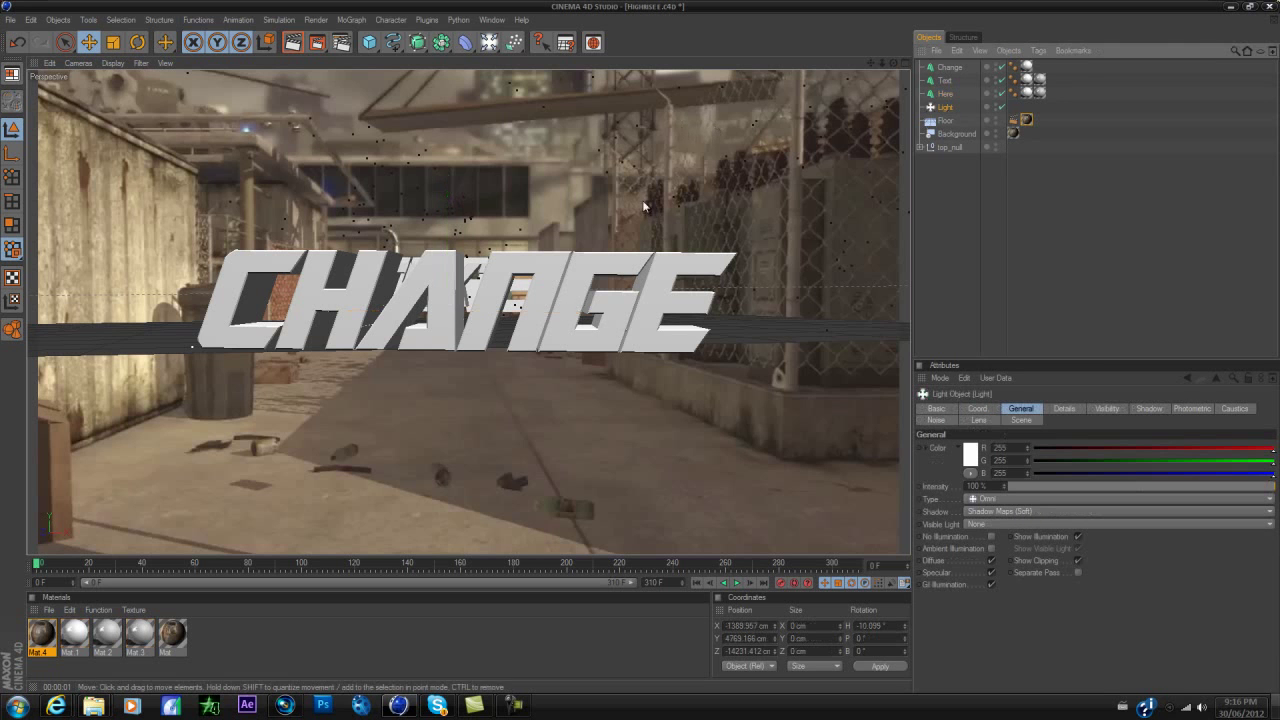
{"action": "left_click", "coordinate": [944, 93]}
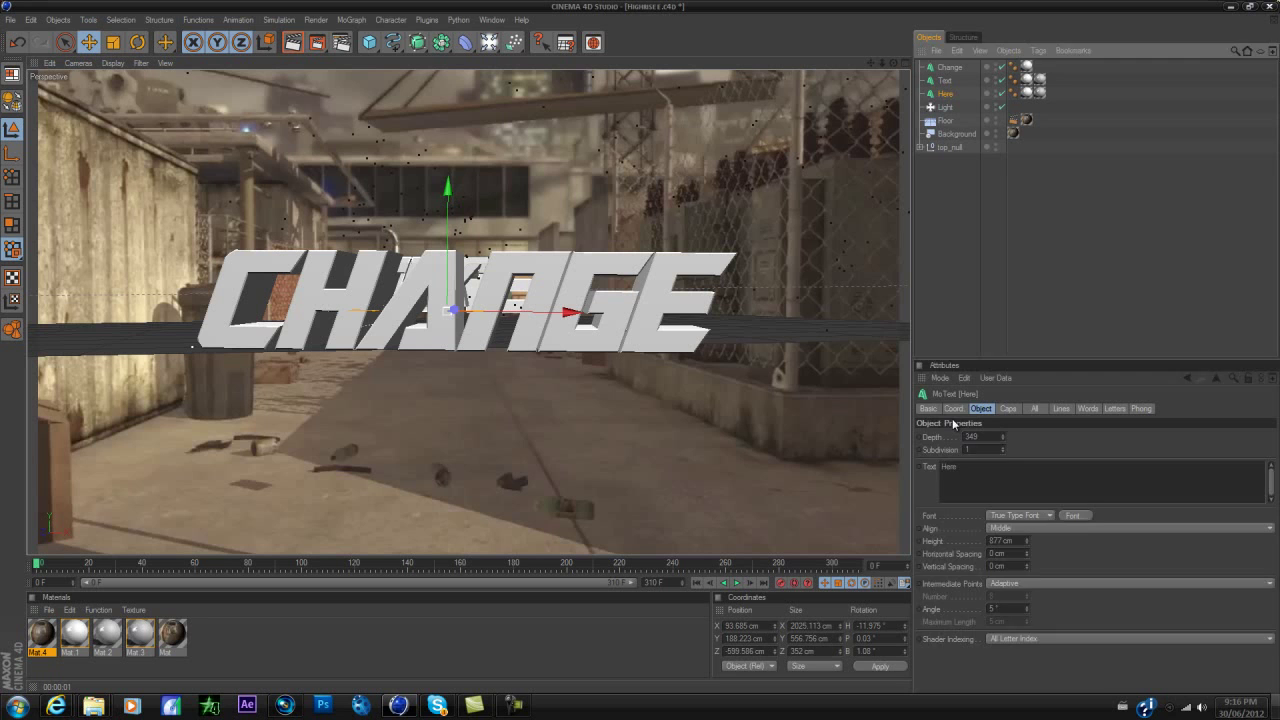
{"action": "left_click", "coordinate": [953, 408]}
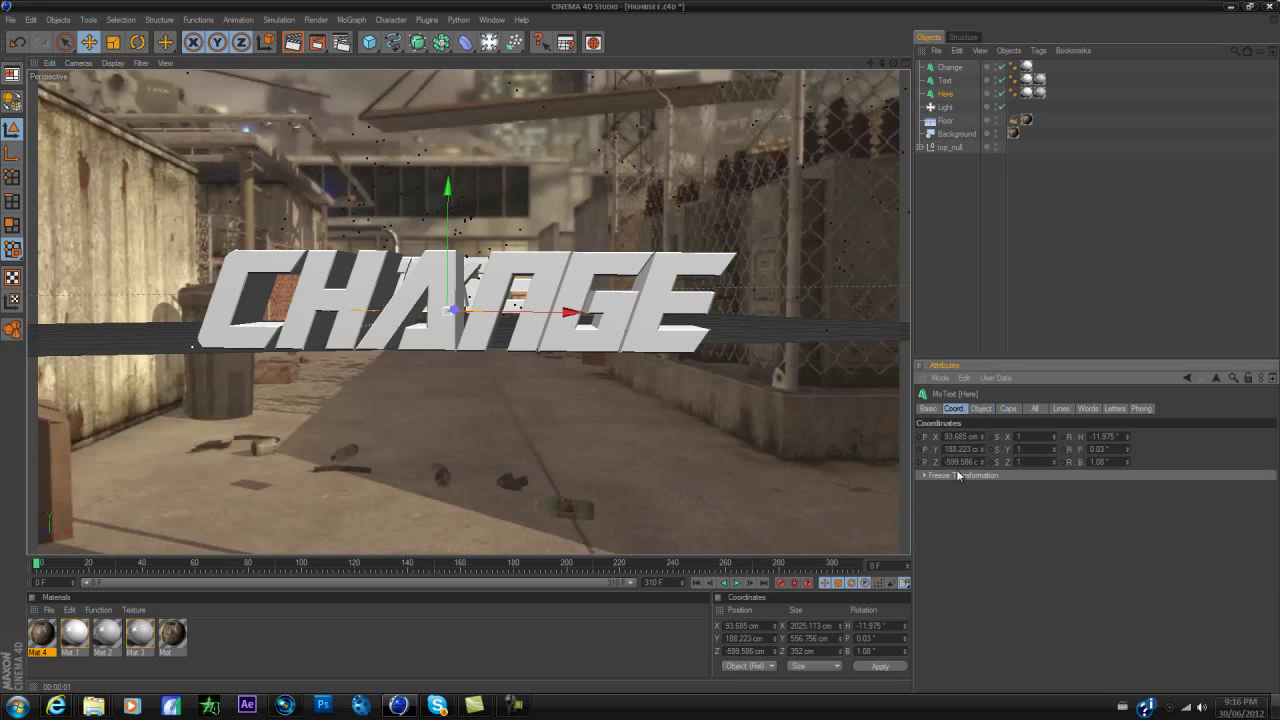
{"action": "left_click", "coordinate": [930, 107]}
- Zoom the Perspective view in on the 3D CHANGE text
{"action": "right_click_drag", "start_coordinate": [547, 263], "coordinate": [570, 325], "text": "alt"}
{"action": "scroll", "coordinate": [568, 330], "scroll_direction": "down", "scroll_amount": 4}
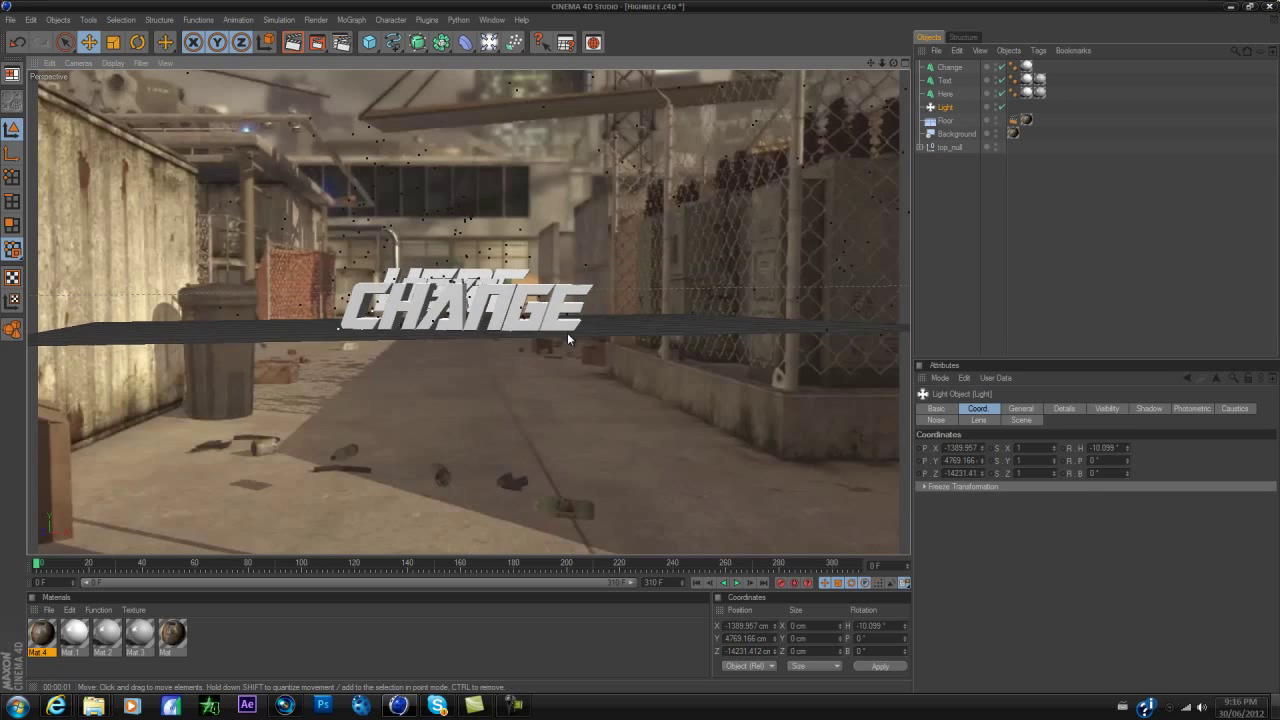
{"action": "scroll", "coordinate": [576, 333], "scroll_direction": "down", "scroll_amount": 3}
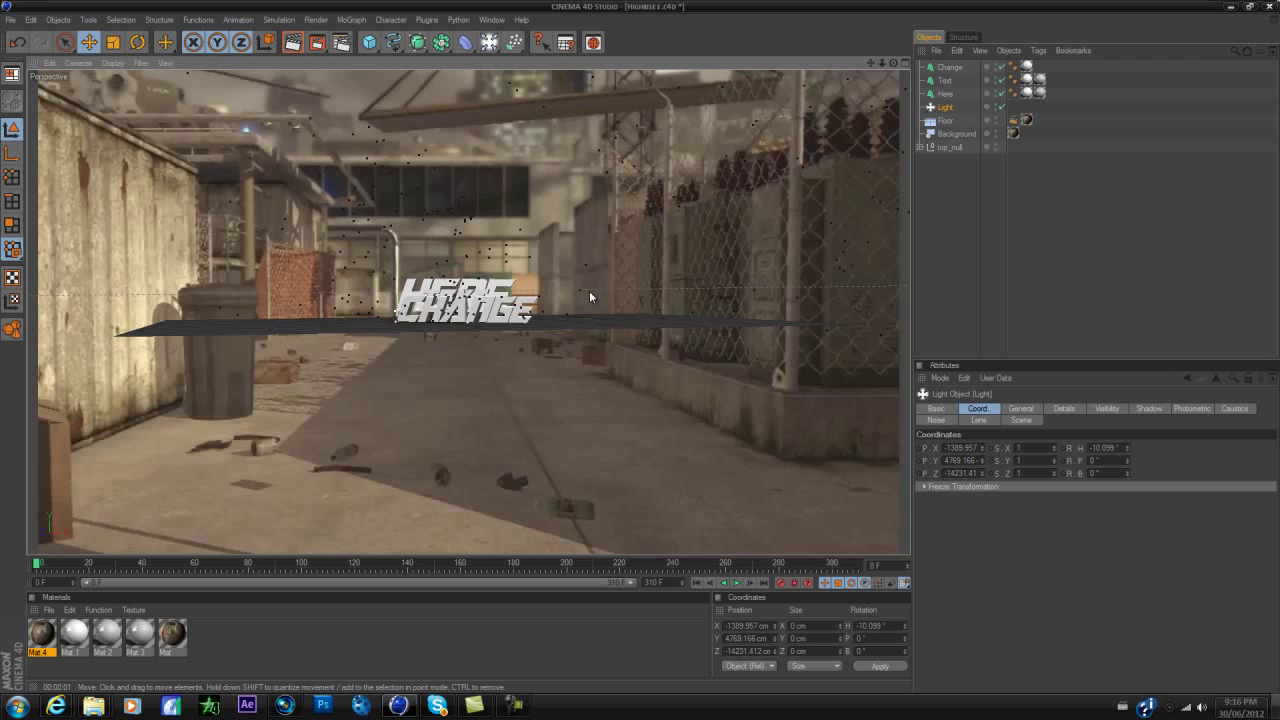
{"action": "scroll", "coordinate": [414, 253], "scroll_direction": "down", "scroll_amount": 6}
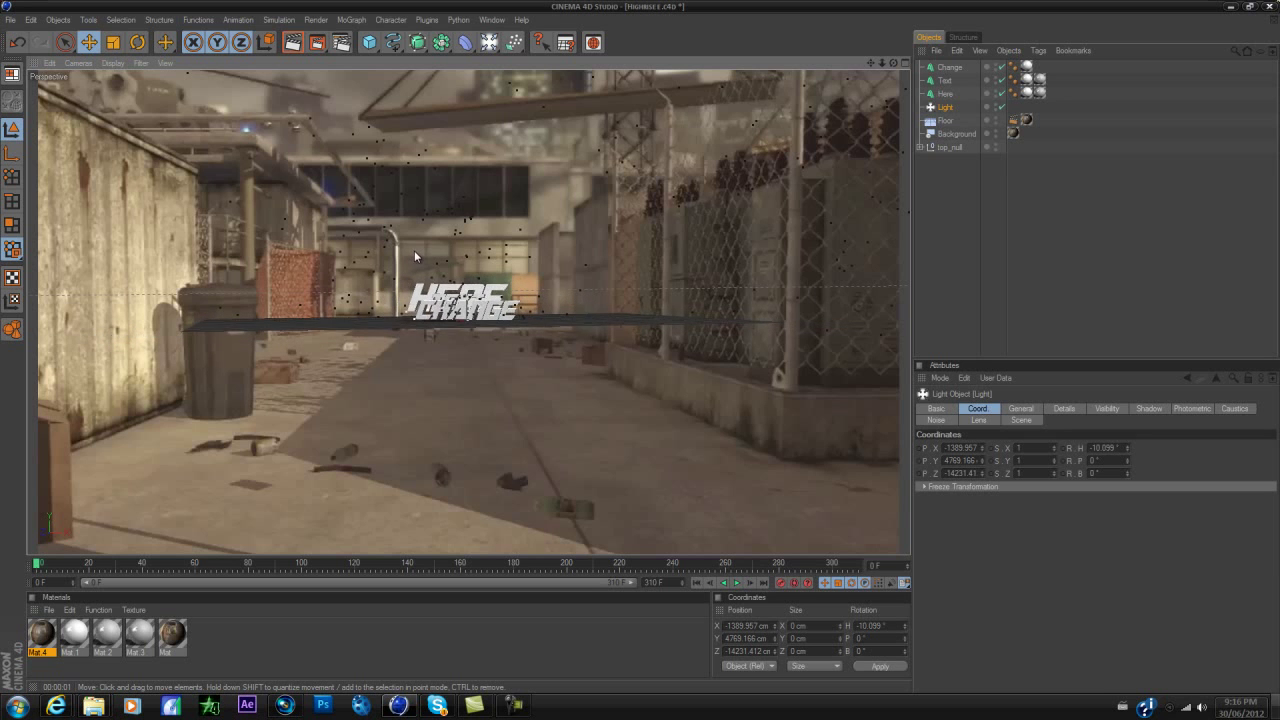
{"action": "scroll", "coordinate": [510, 360], "scroll_direction": "up", "scroll_amount": 3}
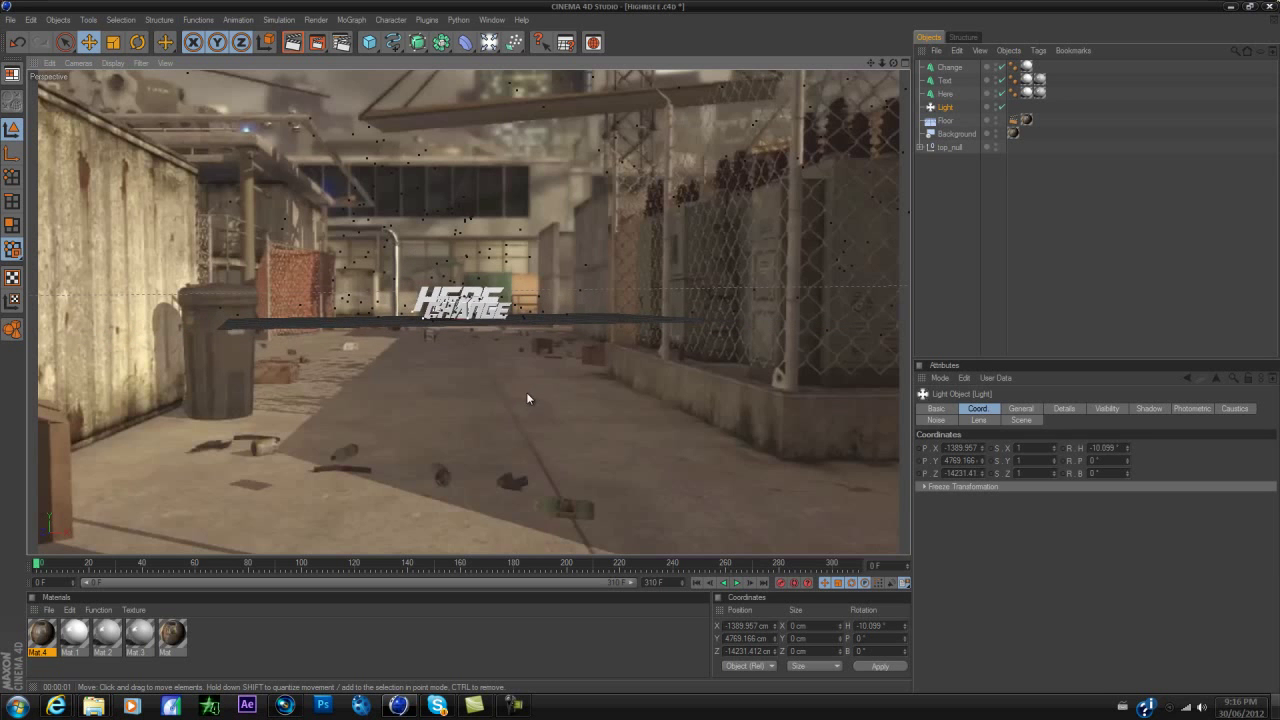
{"action": "scroll", "coordinate": [558, 315], "scroll_direction": "up", "scroll_amount": 8}
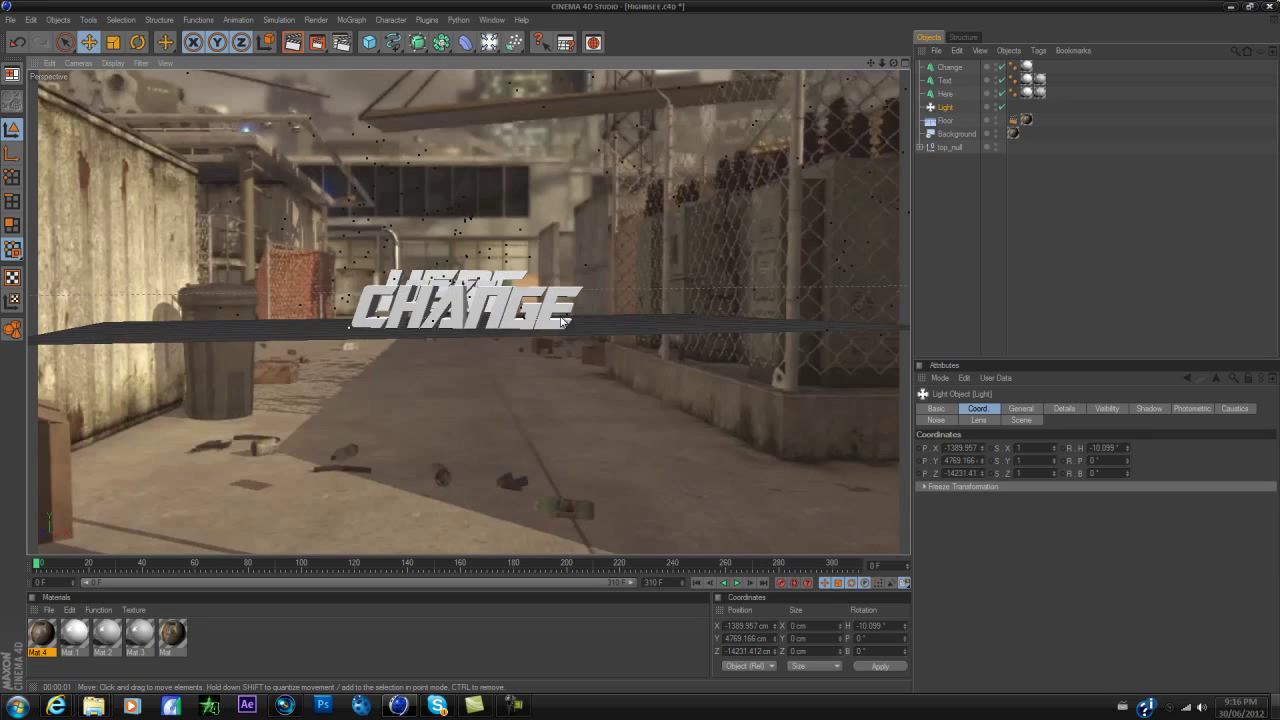
{"action": "scroll", "coordinate": [561, 321], "scroll_direction": "down", "scroll_amount": 3}
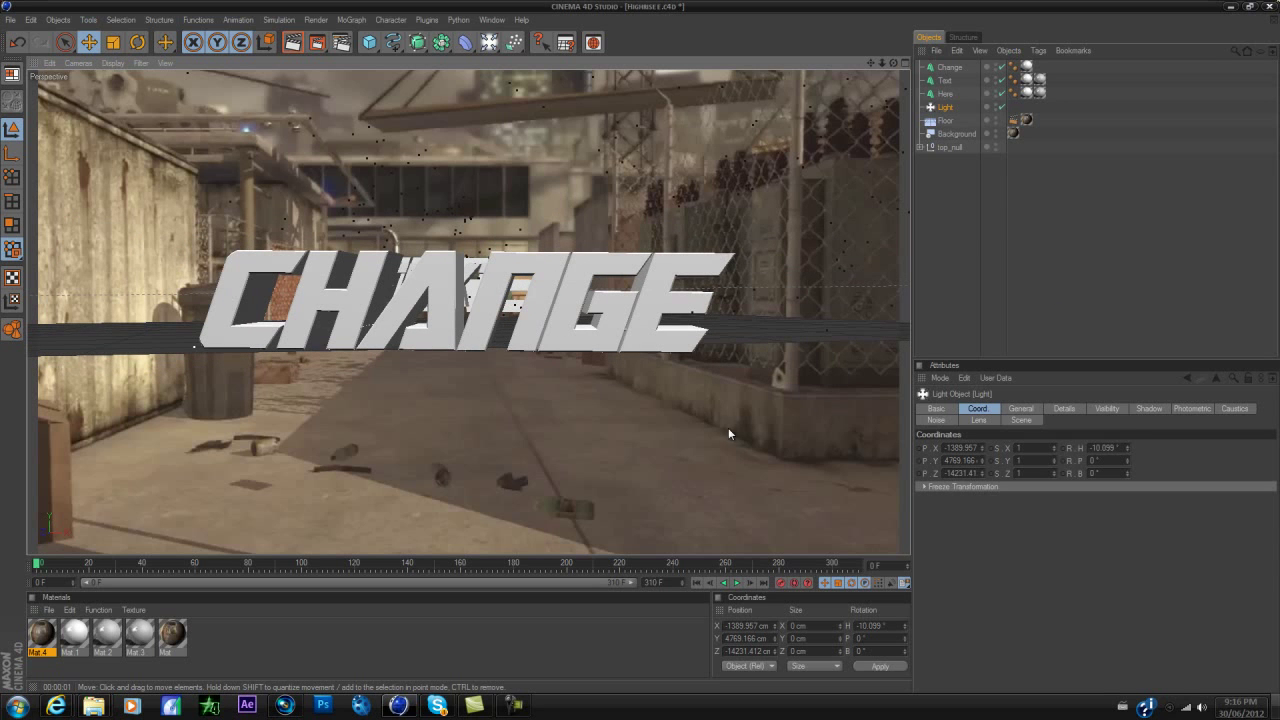
- Review the 1280x720 output settings and show the Save page with AVI Movie format
{"action": "left_click", "coordinate": [341, 42]}
{"action": "left_click", "coordinate": [168, 46]}
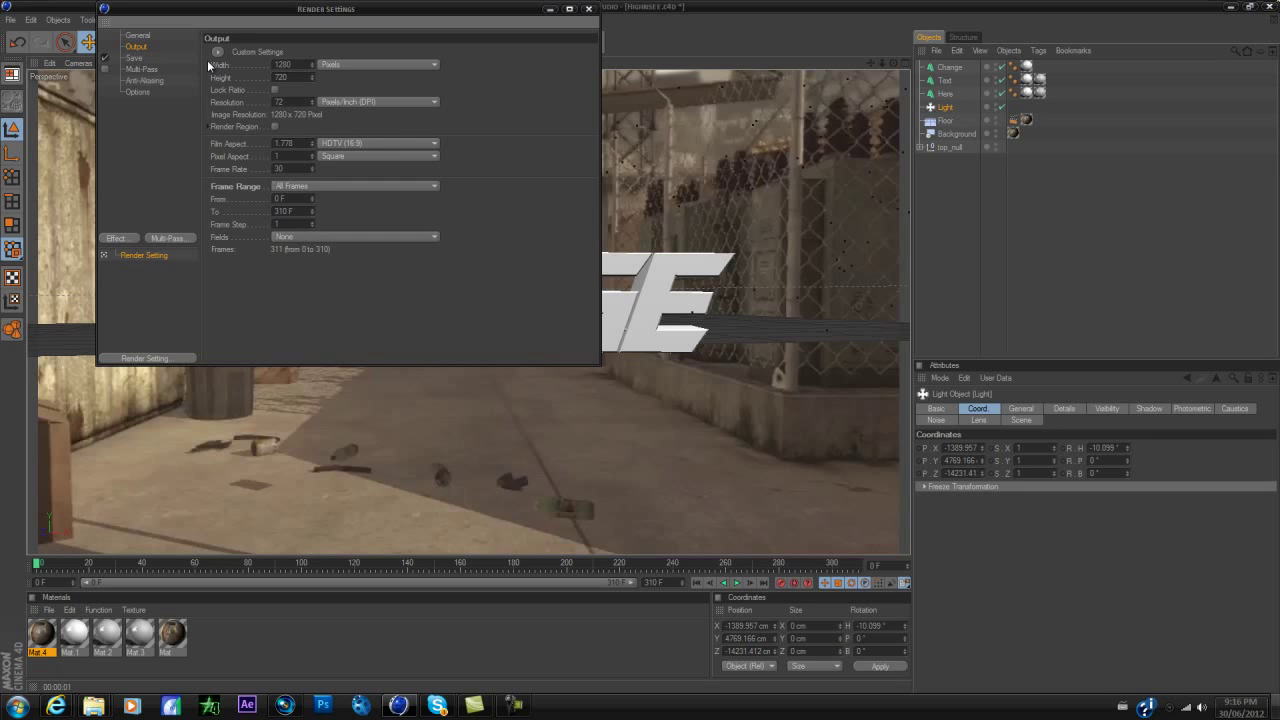
{"action": "left_click", "coordinate": [175, 57]}
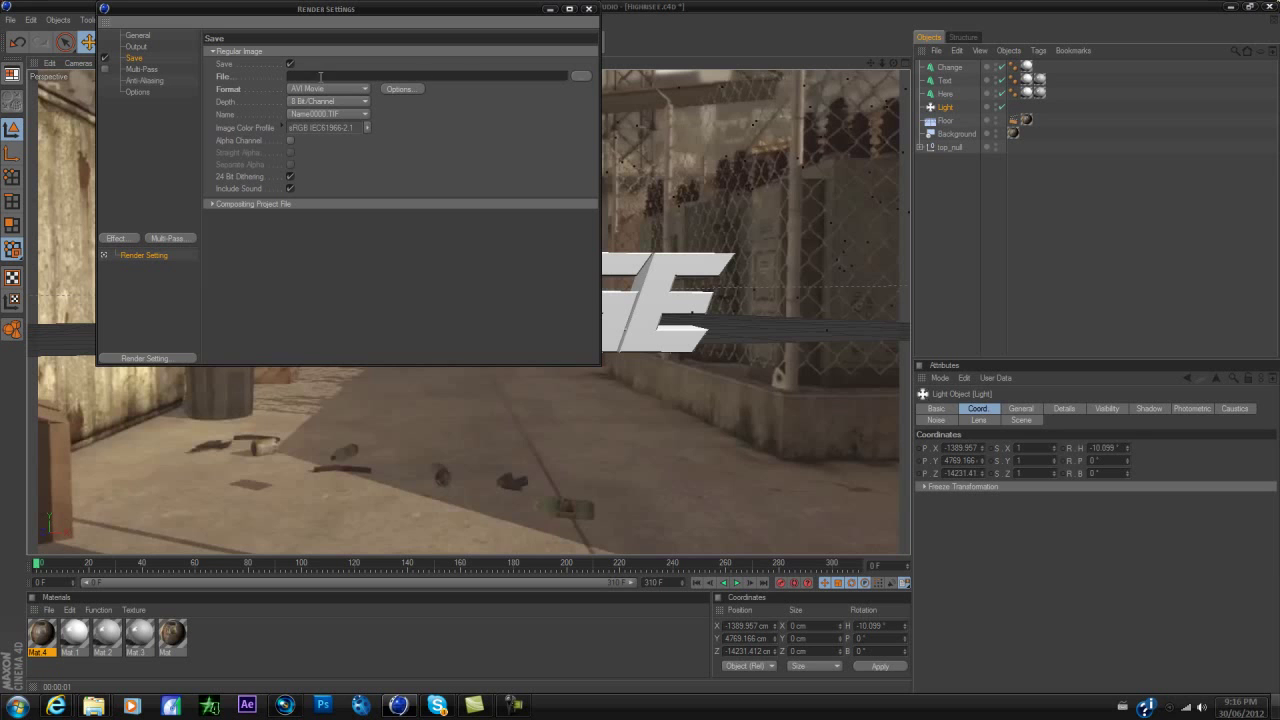
- Create a new folder inside Motion Track Template #15 > New folder (2) as the render save location
{"action": "left_click", "coordinate": [588, 77]}
{"action": "left_click", "coordinate": [148, 103]}
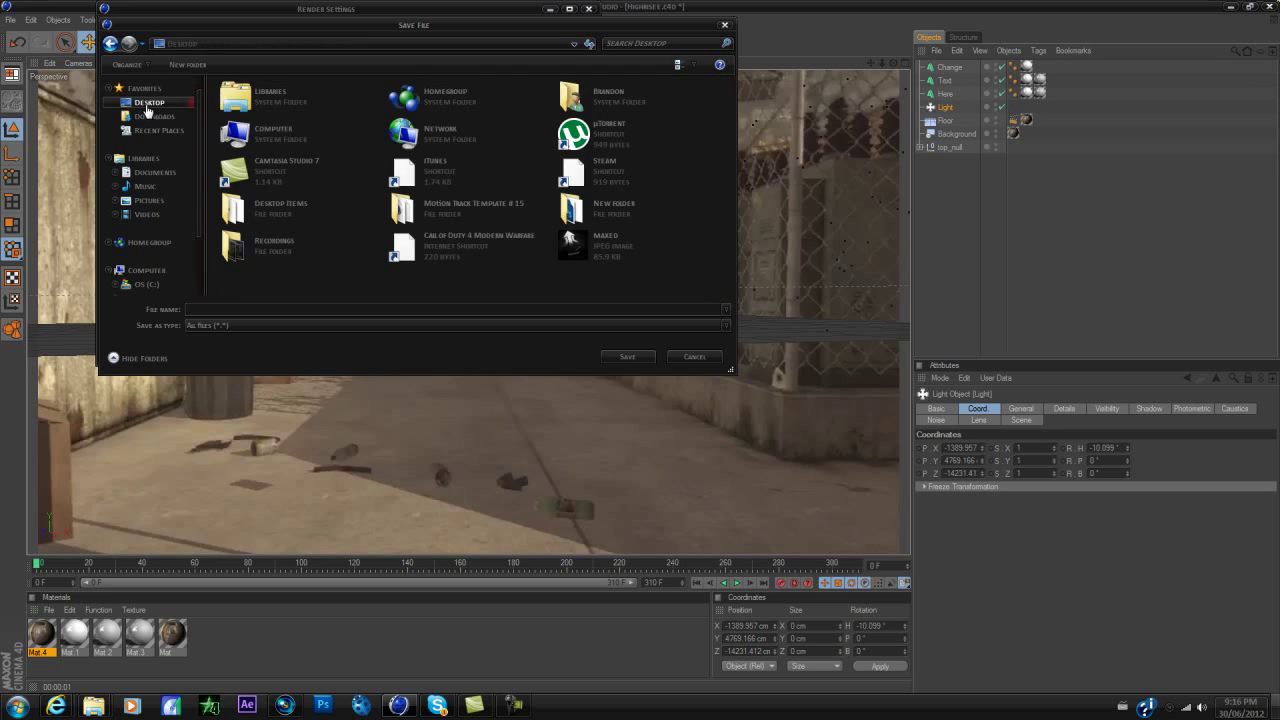
{"action": "left_click", "coordinate": [486, 206]}
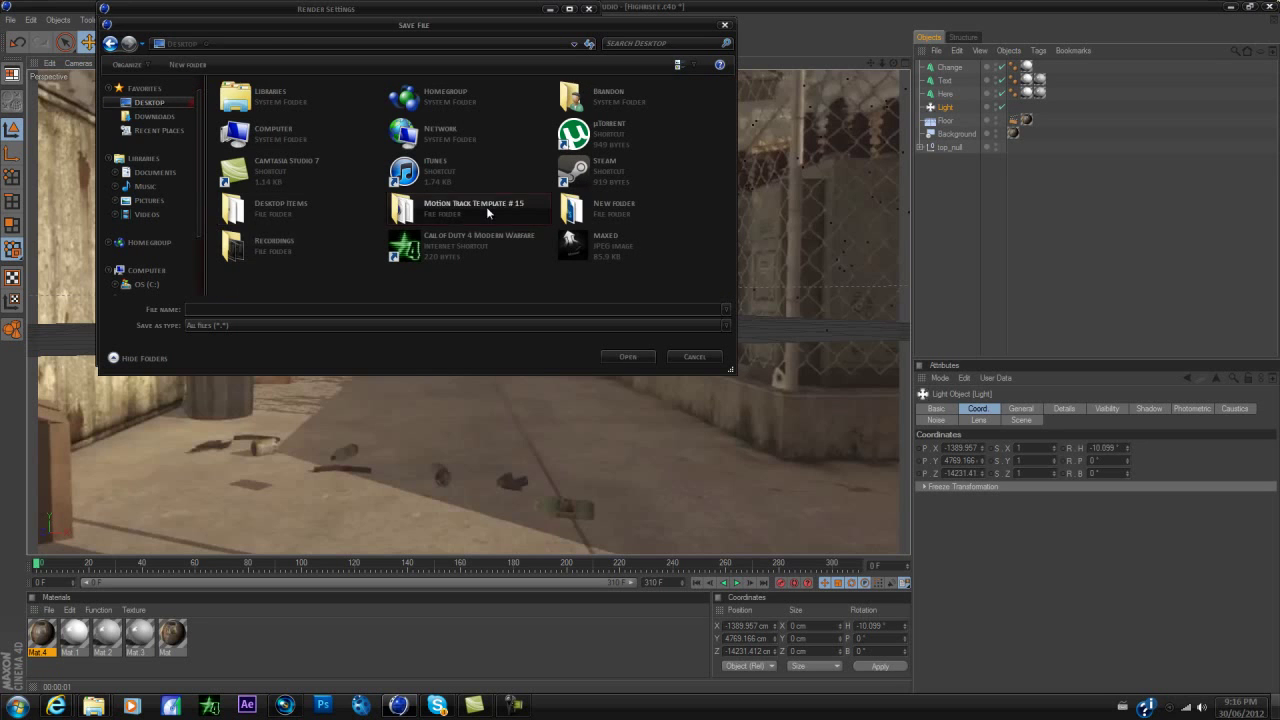
{"action": "double_click", "coordinate": [486, 206]}
{"action": "double_click", "coordinate": [310, 106]}
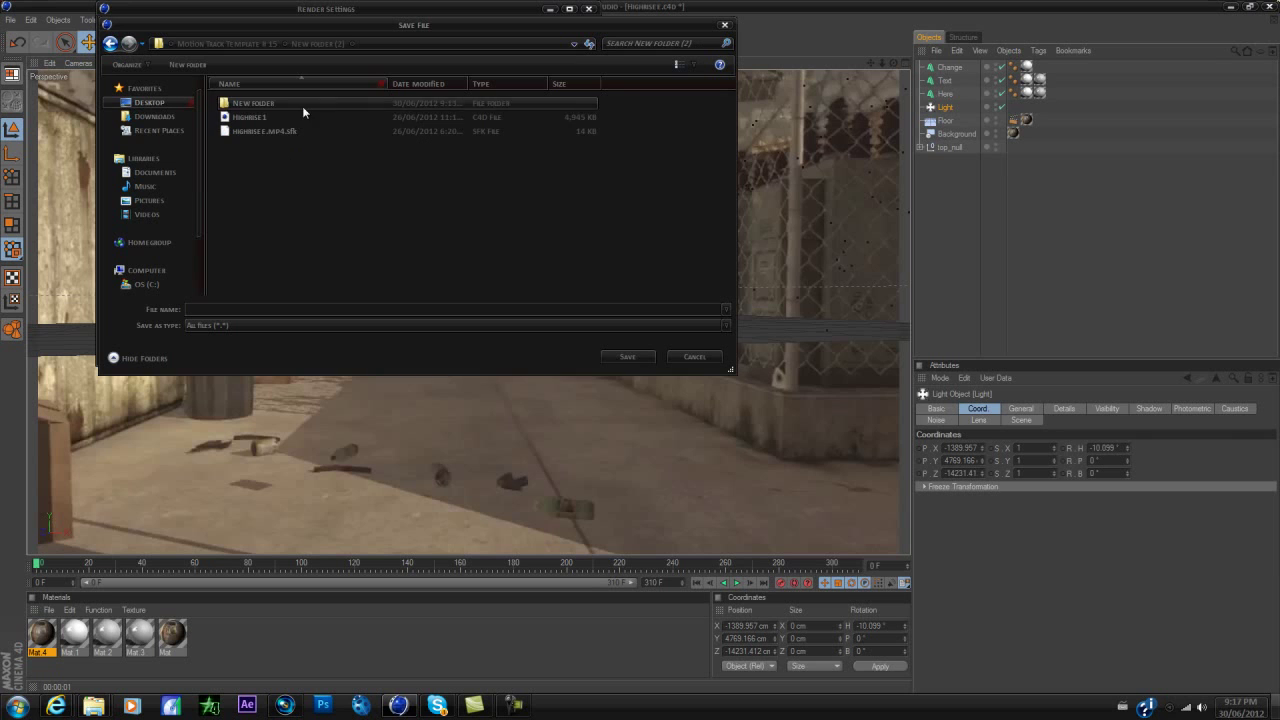
{"action": "right_click", "coordinate": [278, 178]}
{"action": "mouse_move", "coordinate": [355, 336]}
{"action": "left_click", "coordinate": [500, 336]}
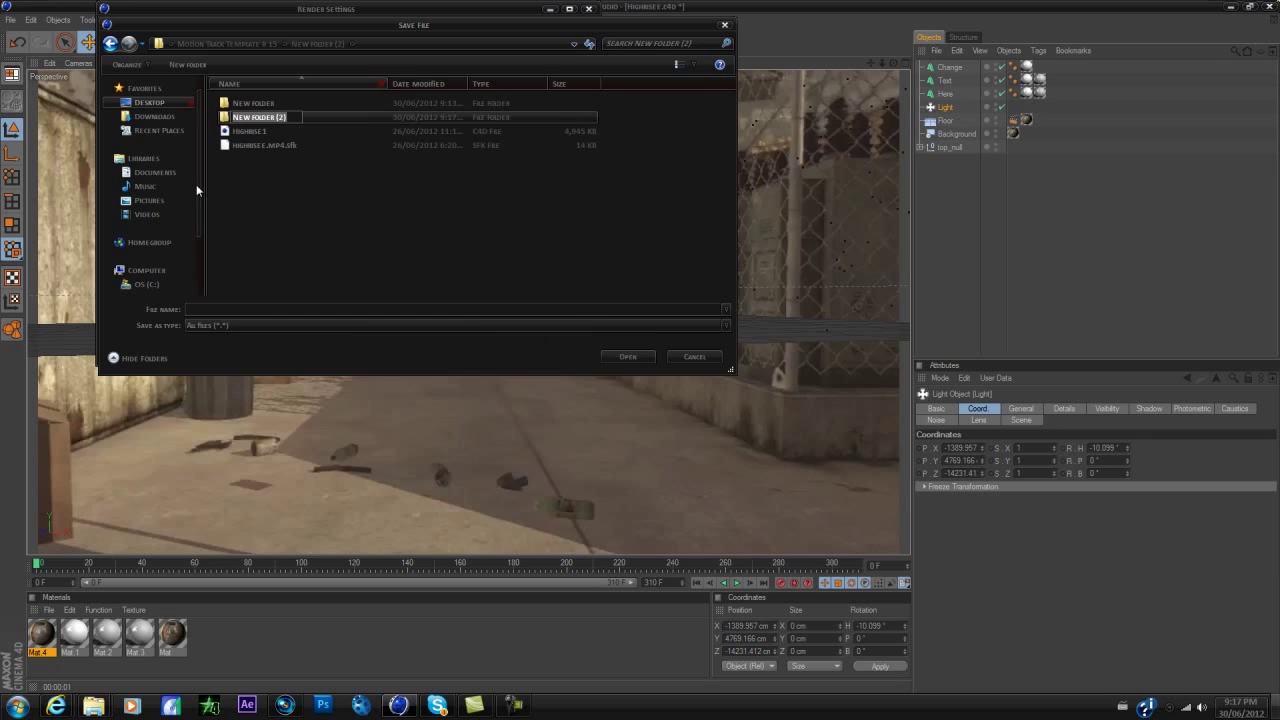
{"action": "double_click", "coordinate": [318, 118]}
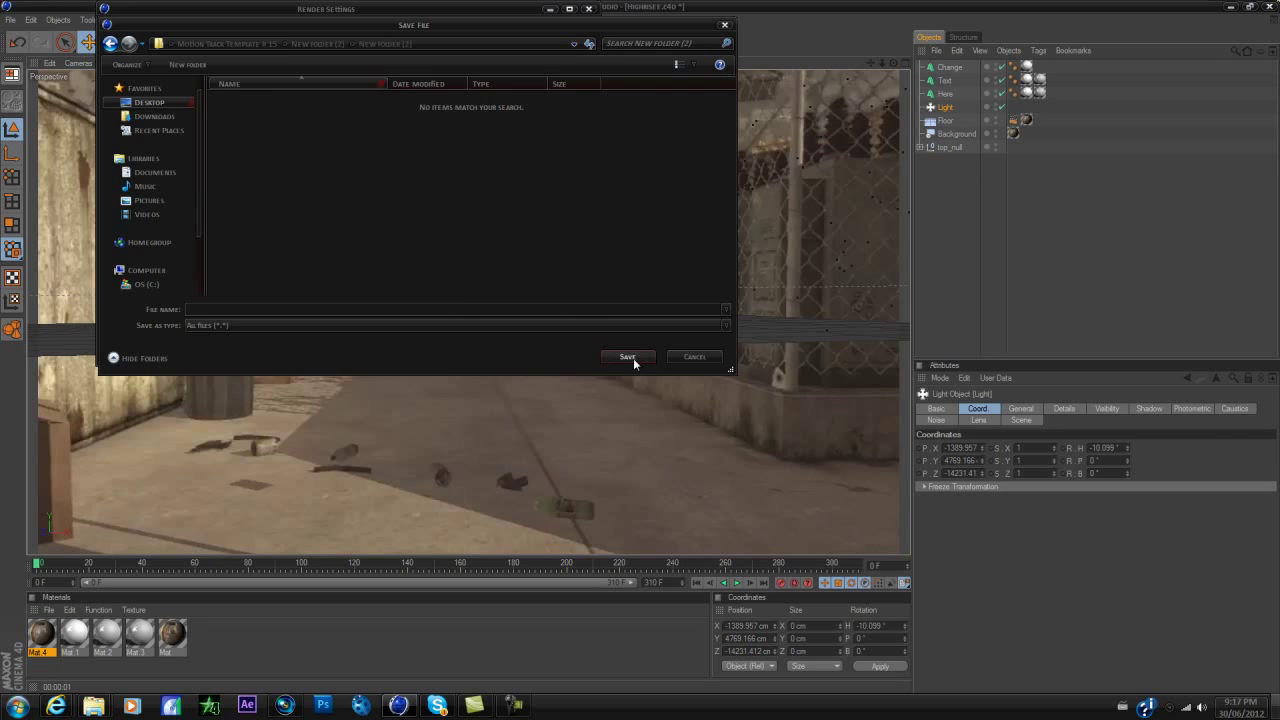
{"action": "left_click", "coordinate": [494, 308]}
- Confirm the new save folder, keep AVI Movie format, check Multi-Pass, and close Render Settings
{"action": "left_click", "coordinate": [608, 356]}
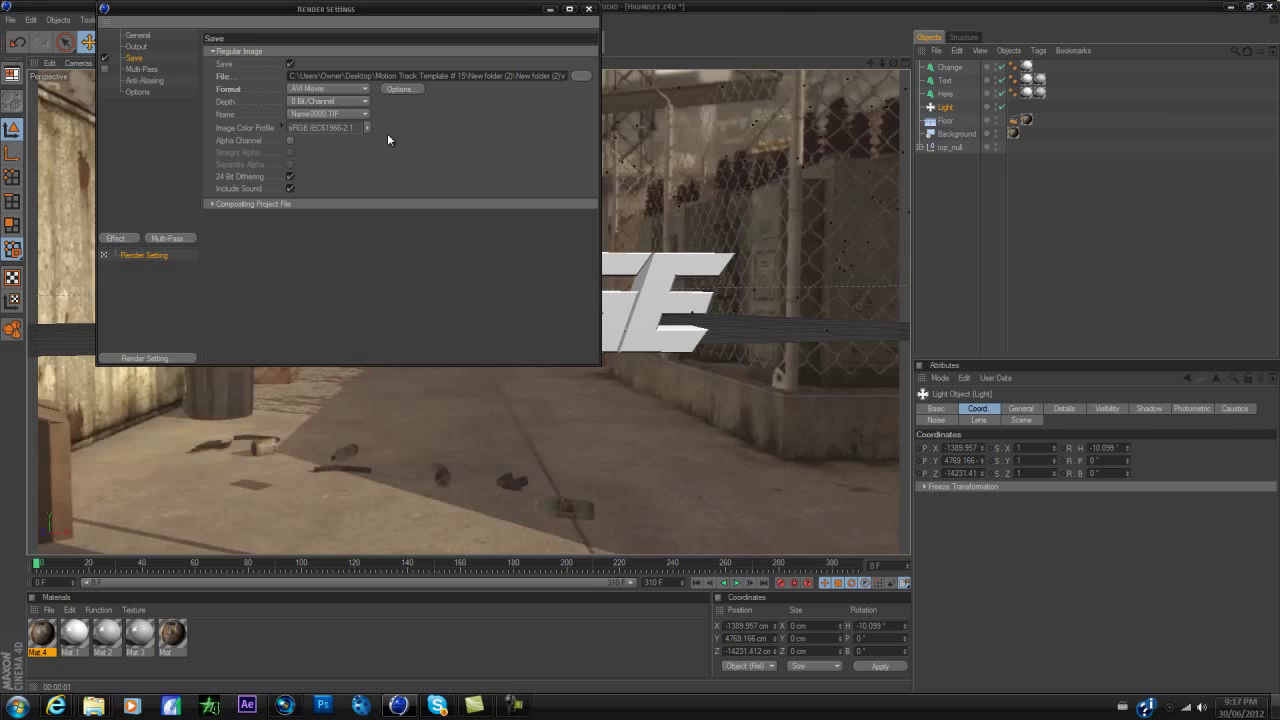
{"action": "left_click", "coordinate": [350, 88]}
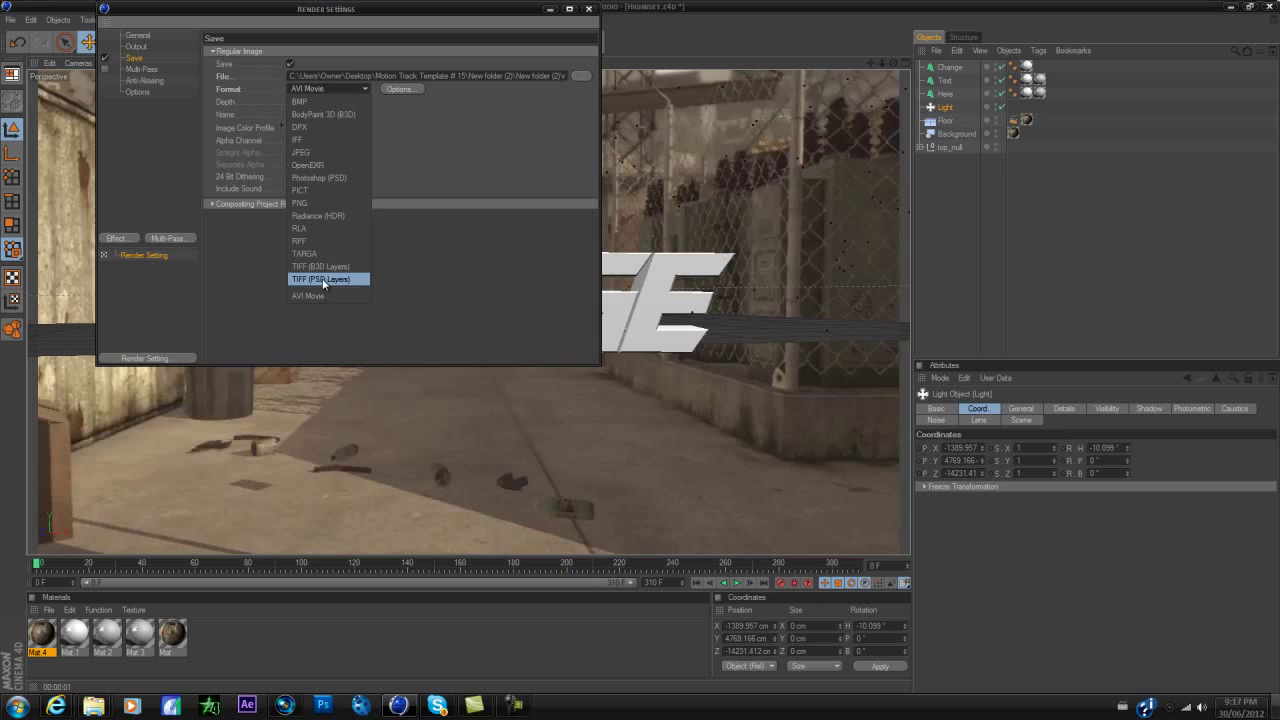
{"action": "left_click", "coordinate": [330, 89]}
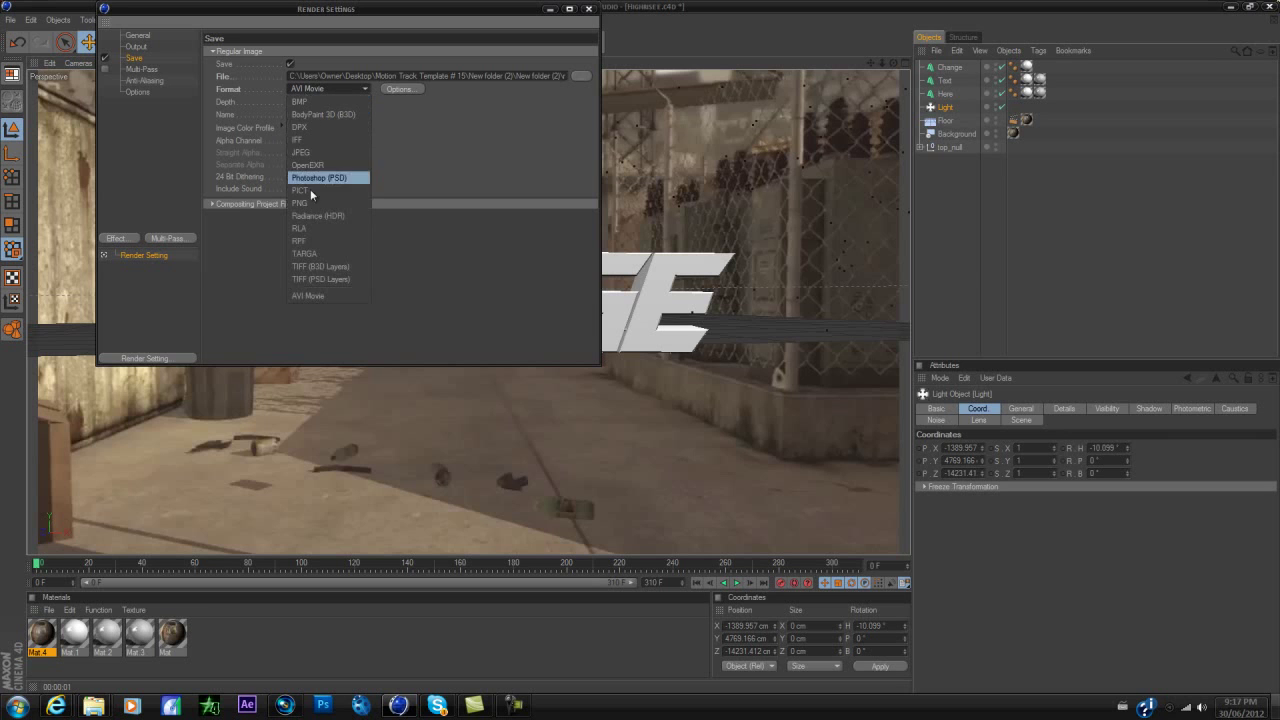
{"action": "left_click", "coordinate": [306, 298]}
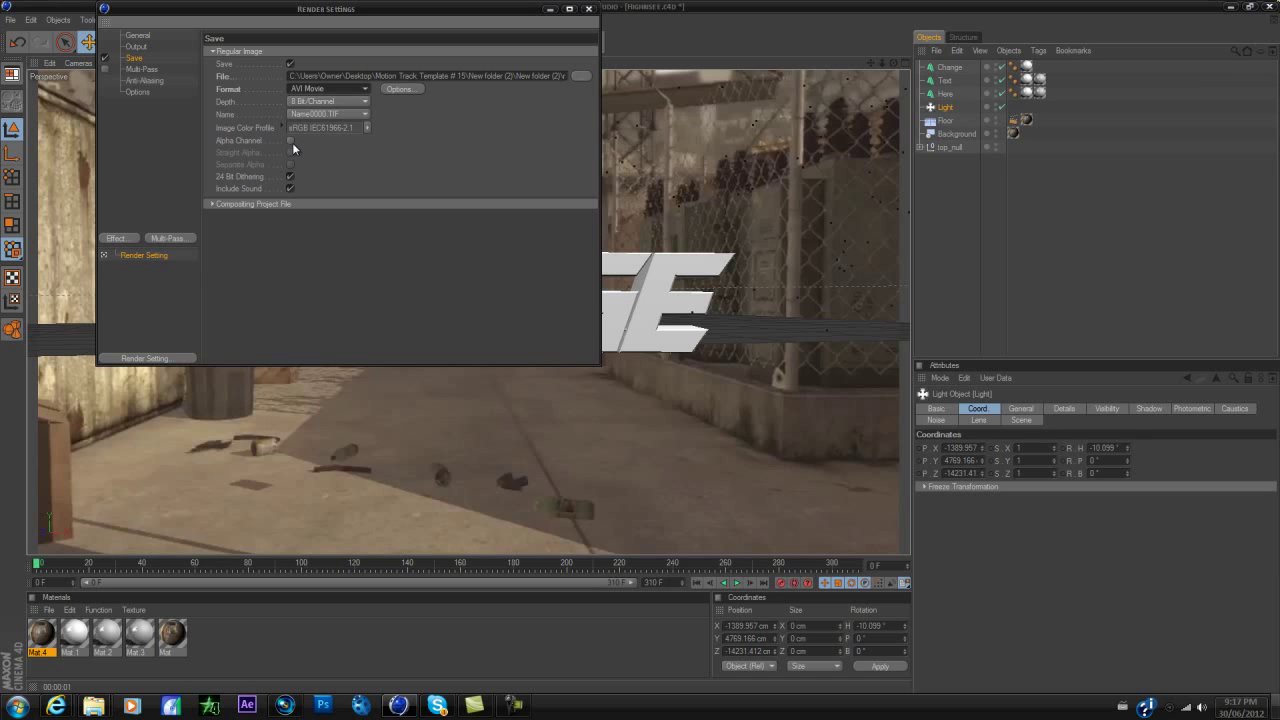
{"action": "left_click", "coordinate": [154, 71]}
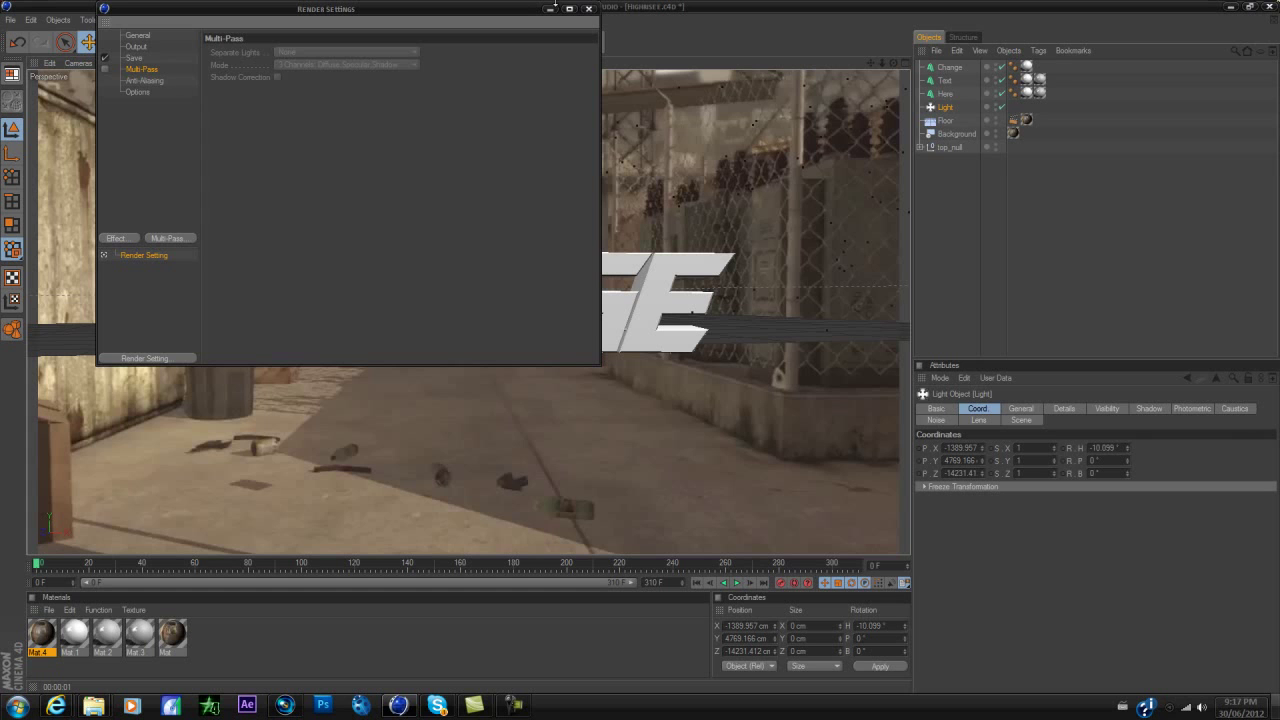
{"action": "left_click", "coordinate": [588, 9]}
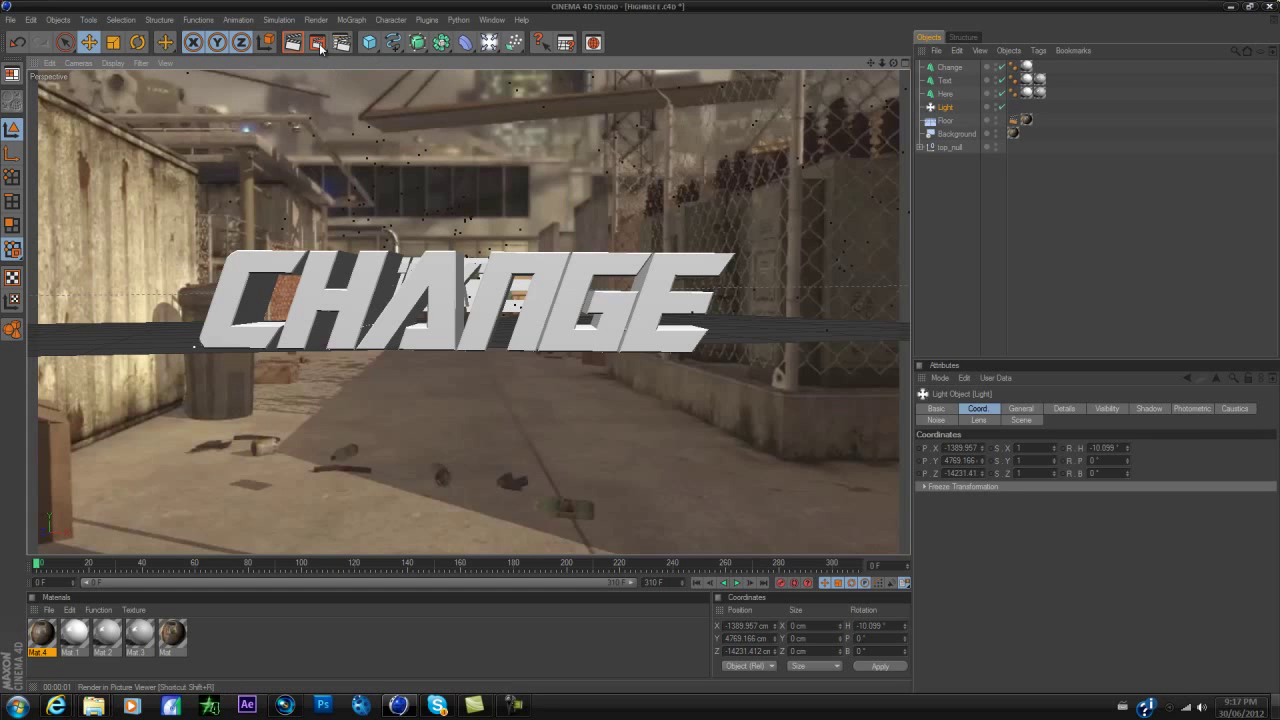
- Render all 311 frames at 1280x720 in the Picture Viewer
{"action": "left_click", "coordinate": [318, 43]}
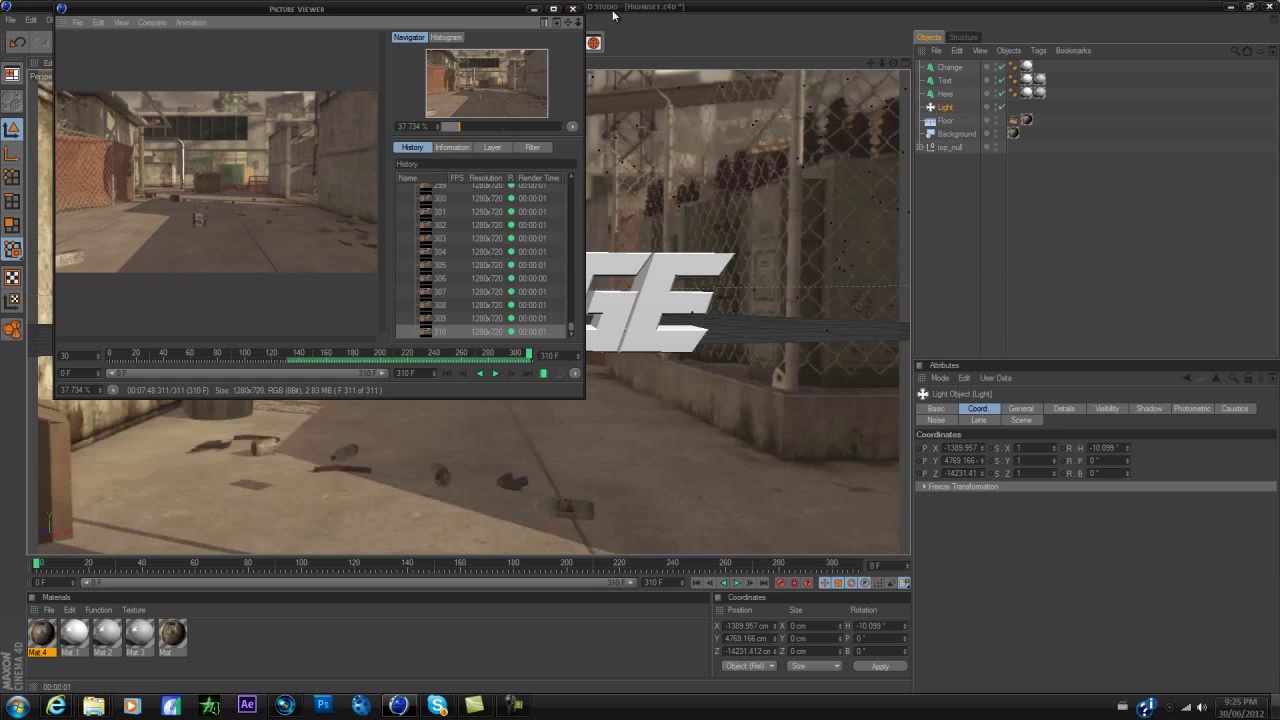
{"action": "left_click", "coordinate": [537, 8]}
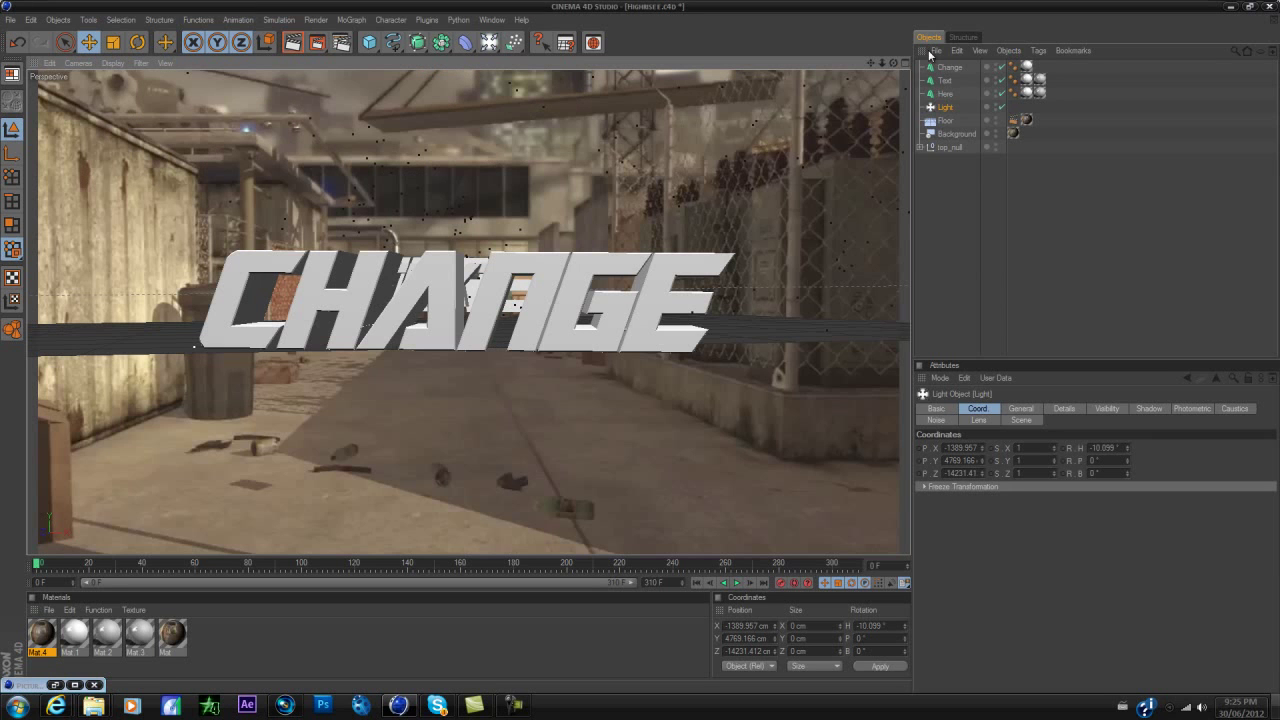
{"action": "left_click", "coordinate": [1027, 66]}
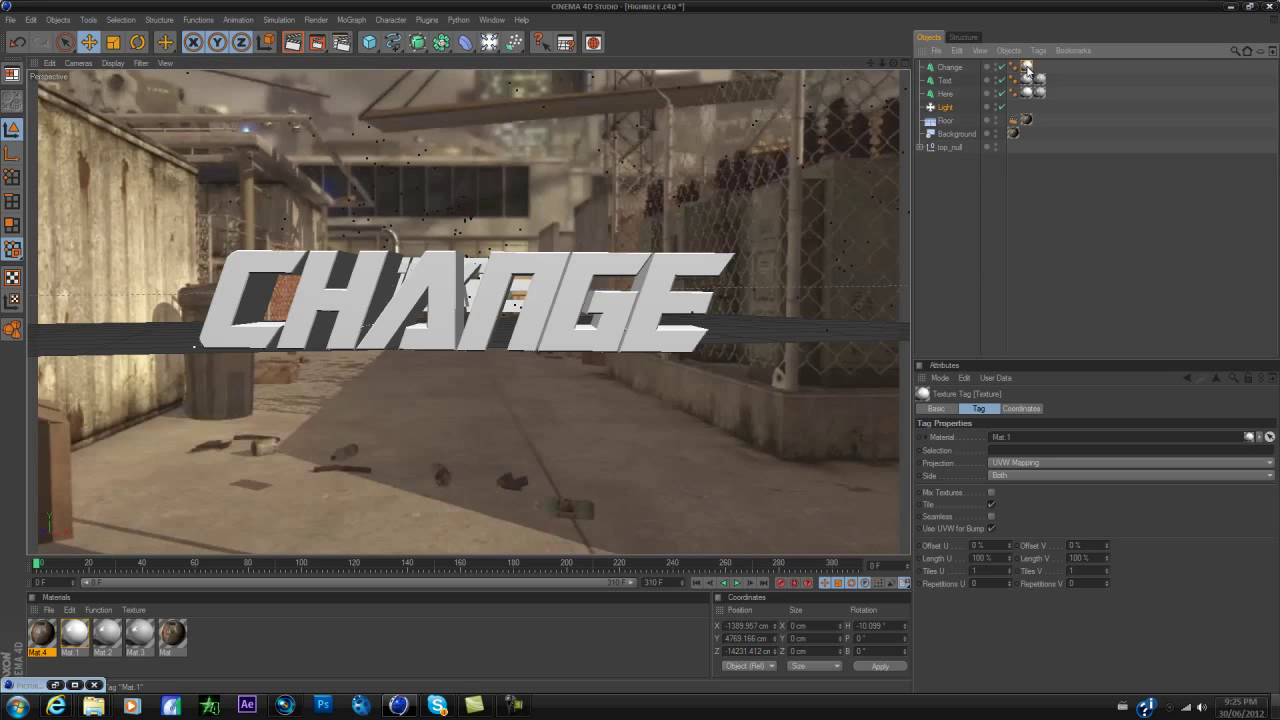
{"action": "left_click_drag", "start_coordinate": [107, 633], "coordinate": [1017, 64]}
{"action": "key", "text": "ctrl+z"}
- Browse to Desktop > Motion Track Template #15 > New folder (2) and select the NBC AVI movie (1280x720, 43.0 MB)
{"action": "left_click", "coordinate": [93, 705]}
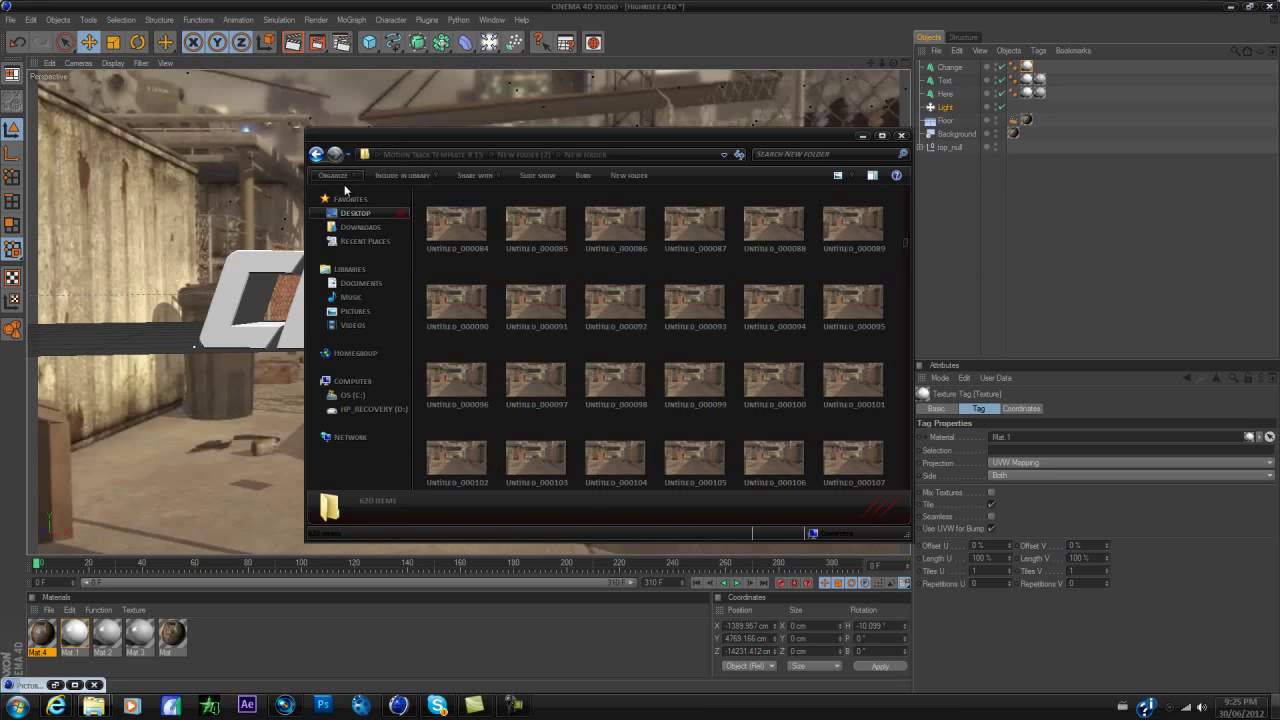
{"action": "left_click", "coordinate": [355, 213]}
{"action": "double_click", "coordinate": [520, 440]}
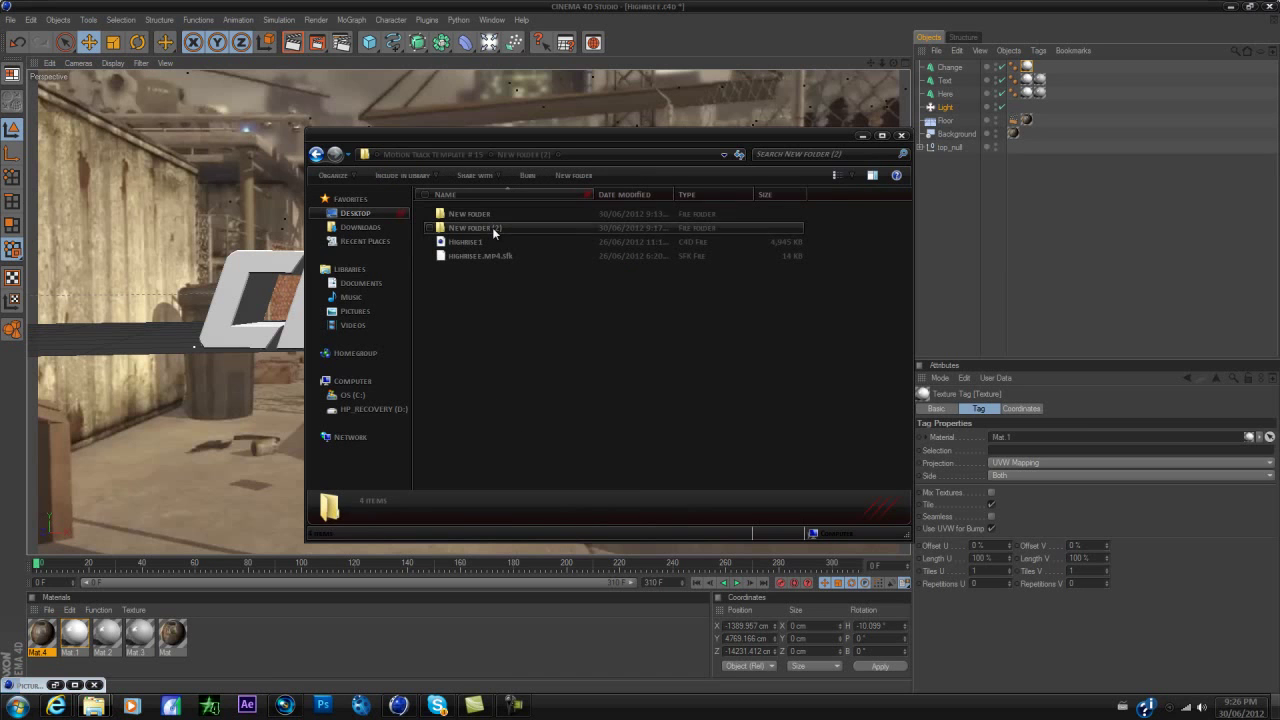
{"action": "double_click", "coordinate": [492, 227]}
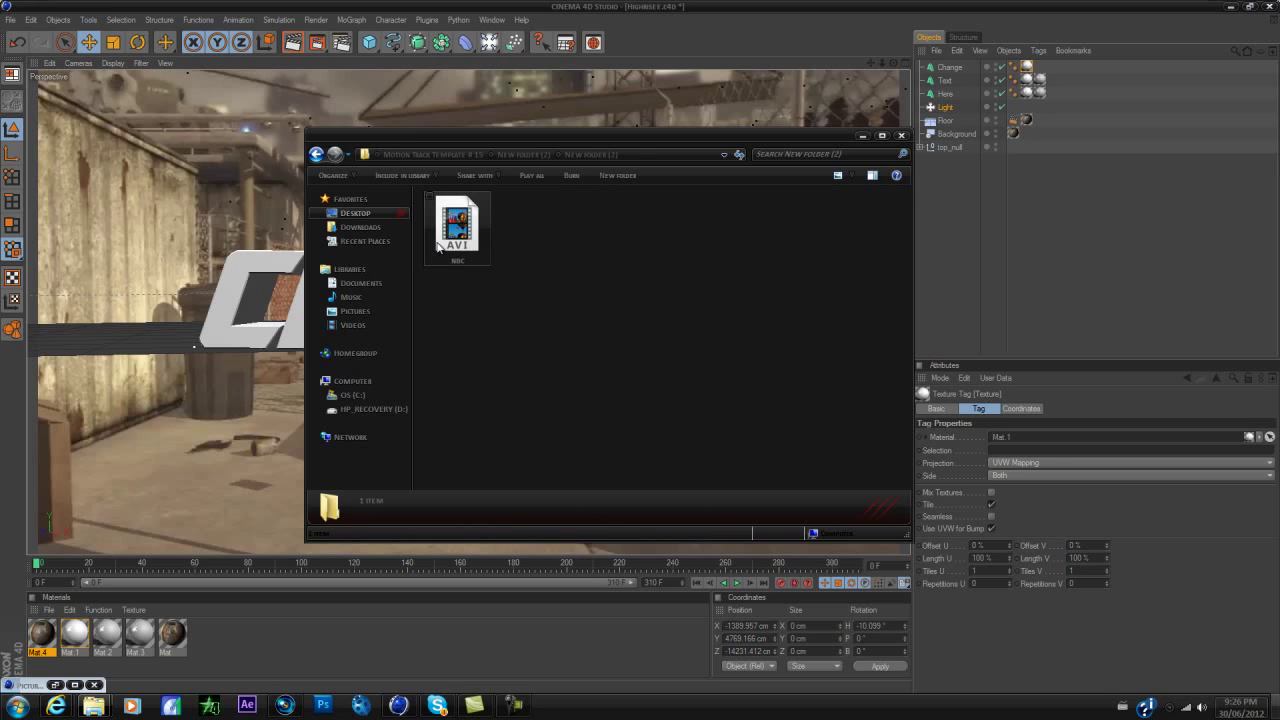
{"action": "left_click", "coordinate": [462, 263]}
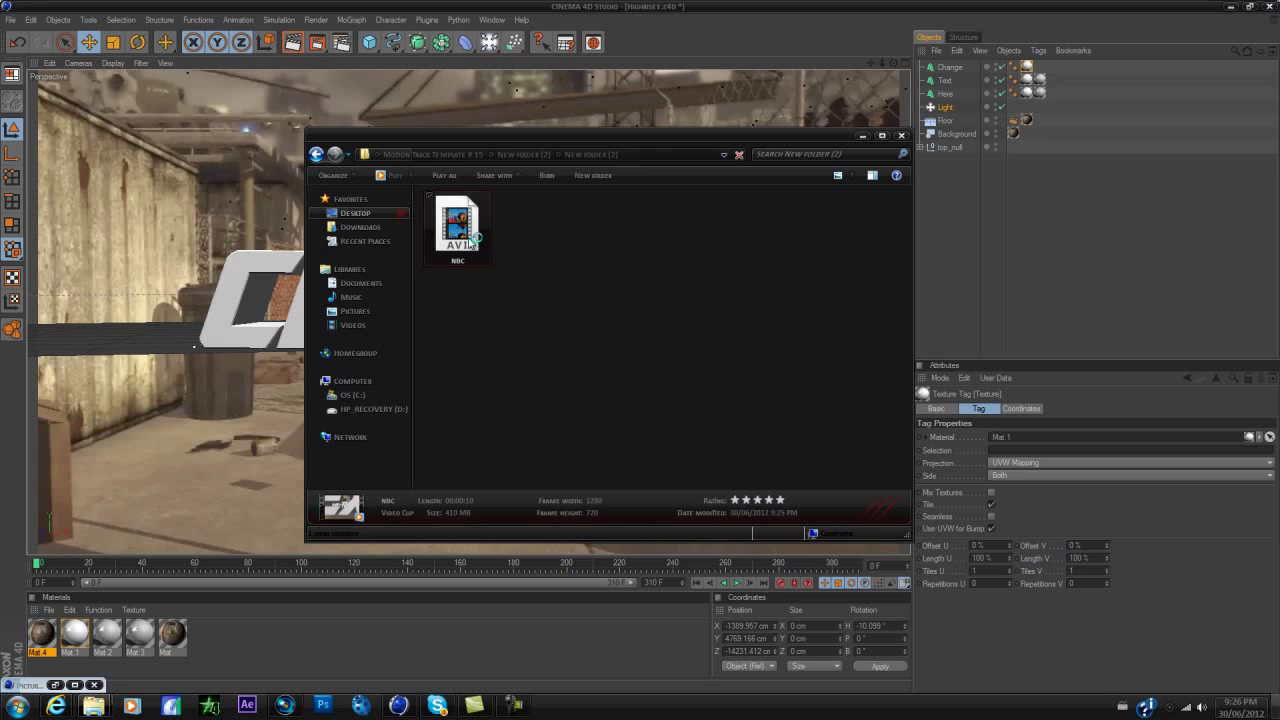